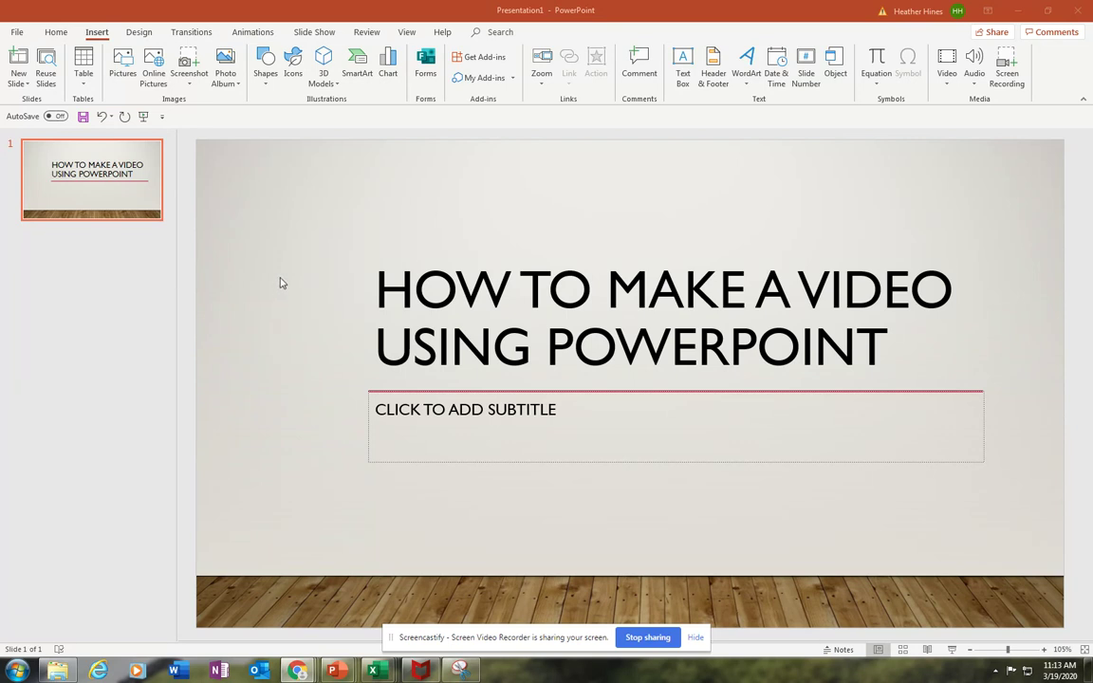
Step: Create a new blank presentation from the File menu's New page
left_click(17, 34)
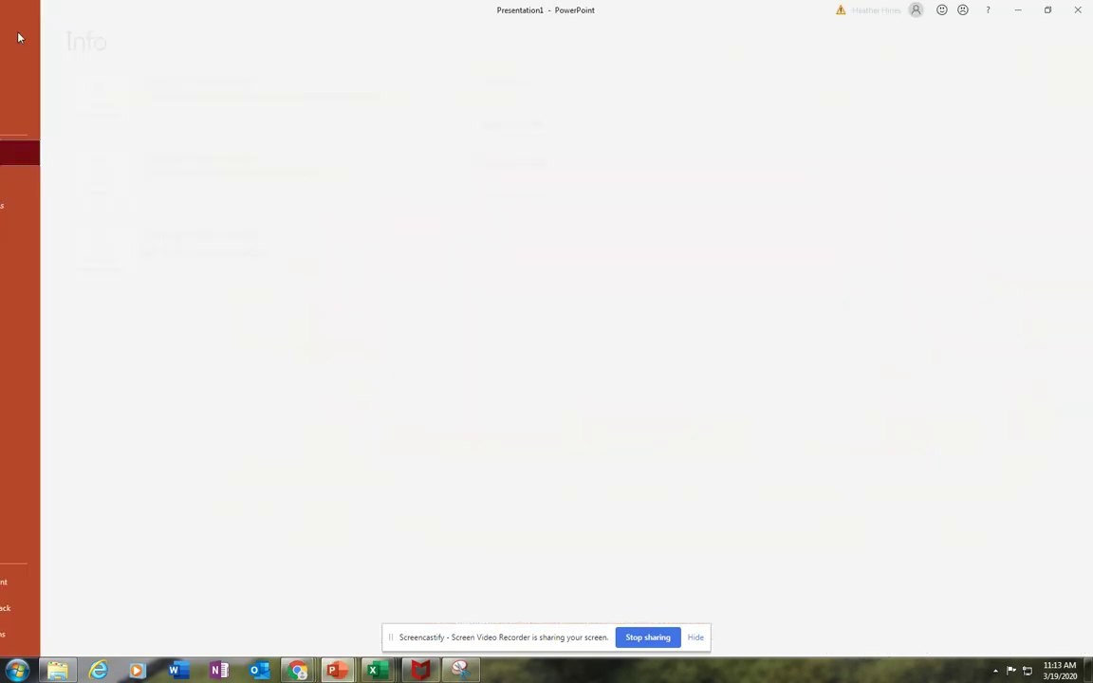
left_click(38, 90)
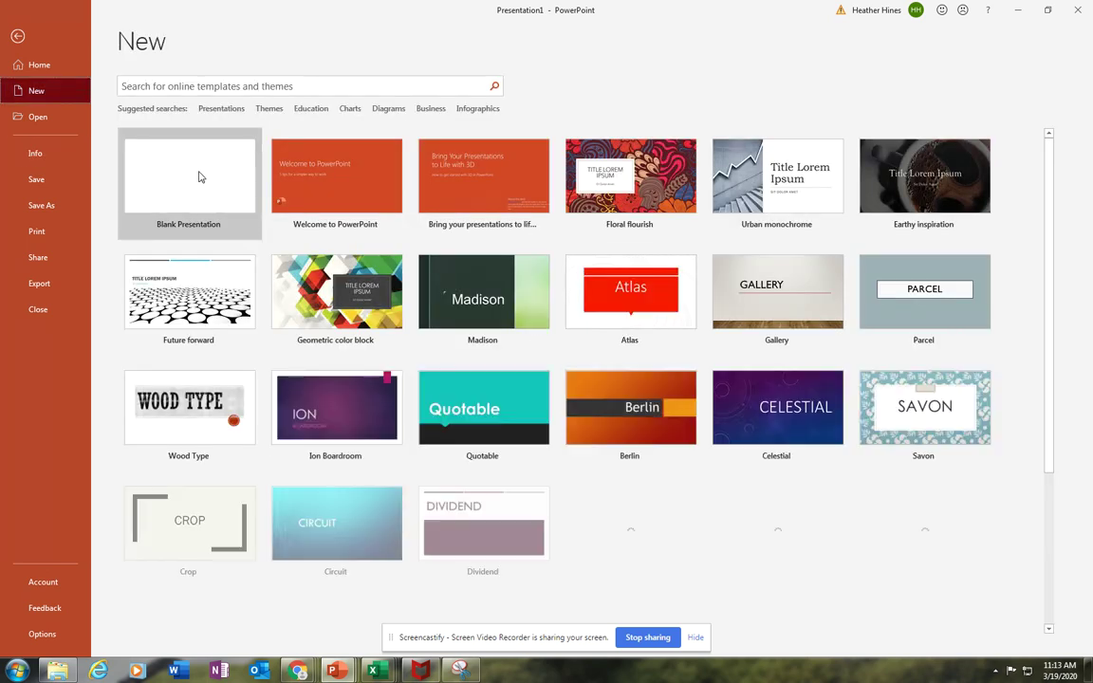
left_click(199, 177)
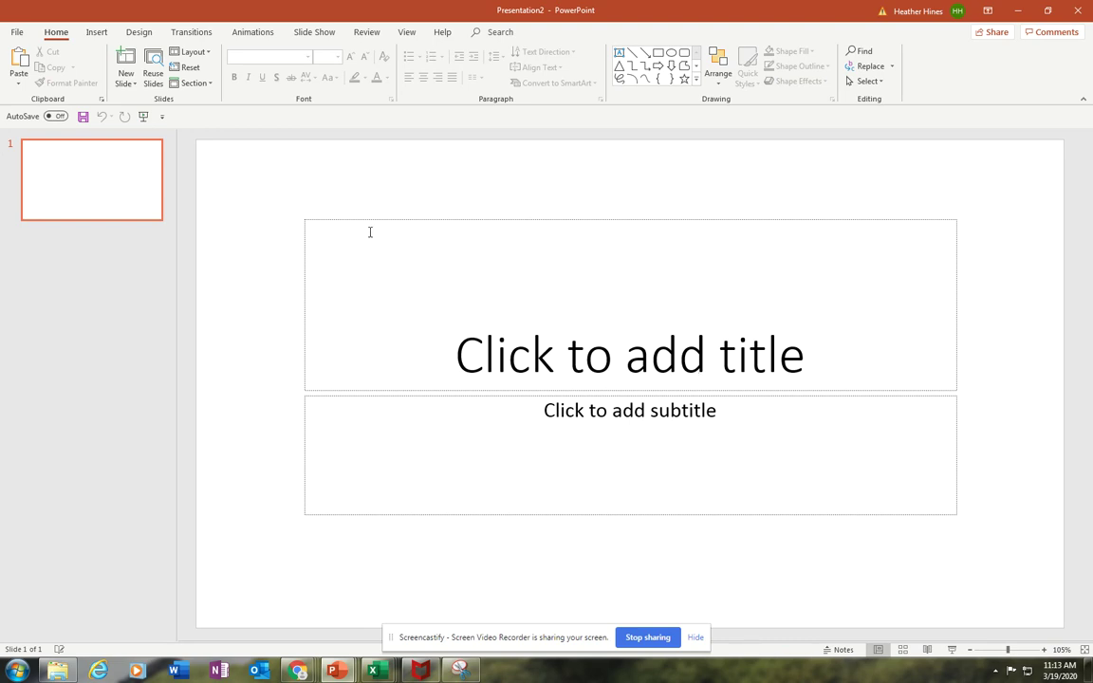
Step: Start a screen recording and select the Chapter 9 title slide as the capture area
left_click(97, 32)
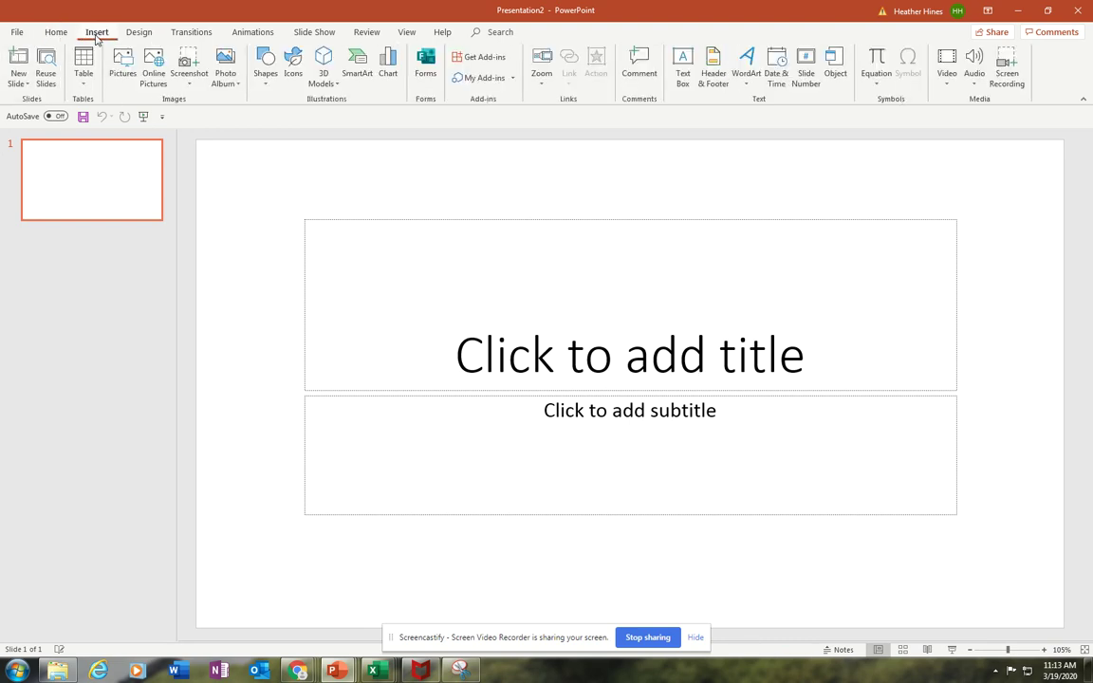
left_click(1011, 76)
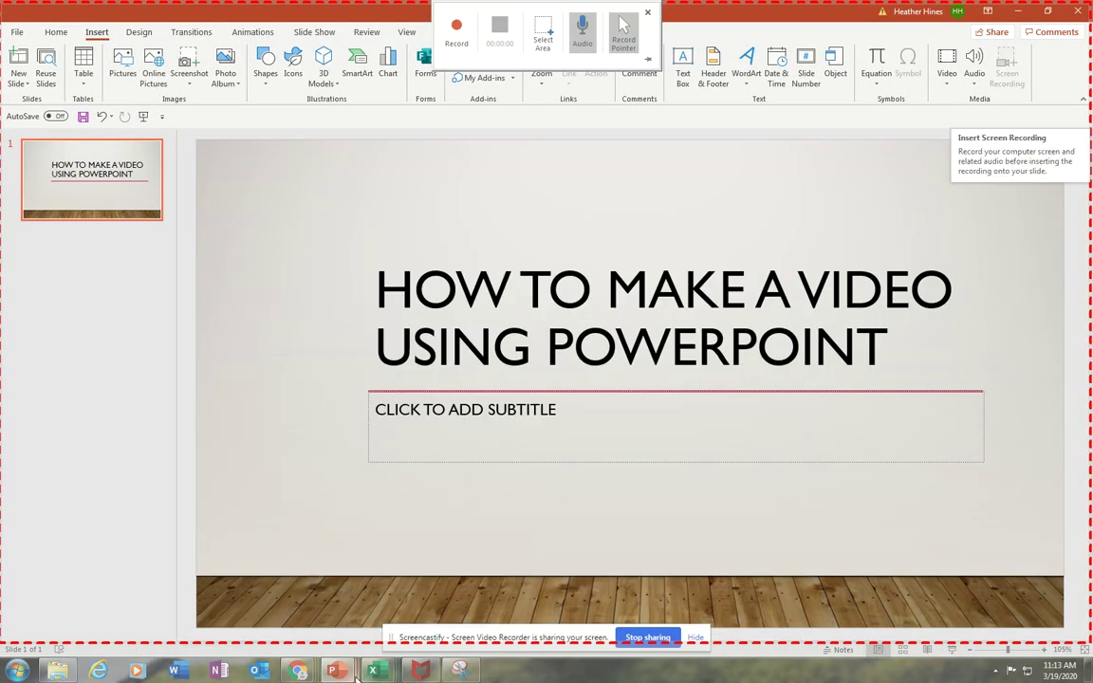
mouse_move(334, 671)
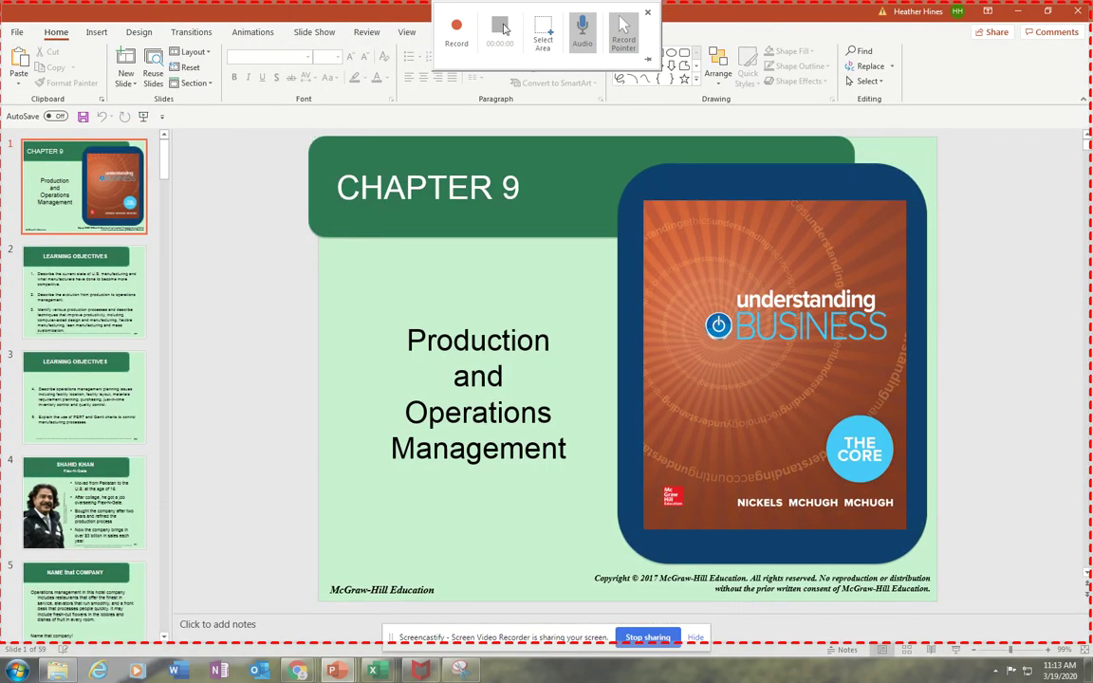
left_click(550, 34)
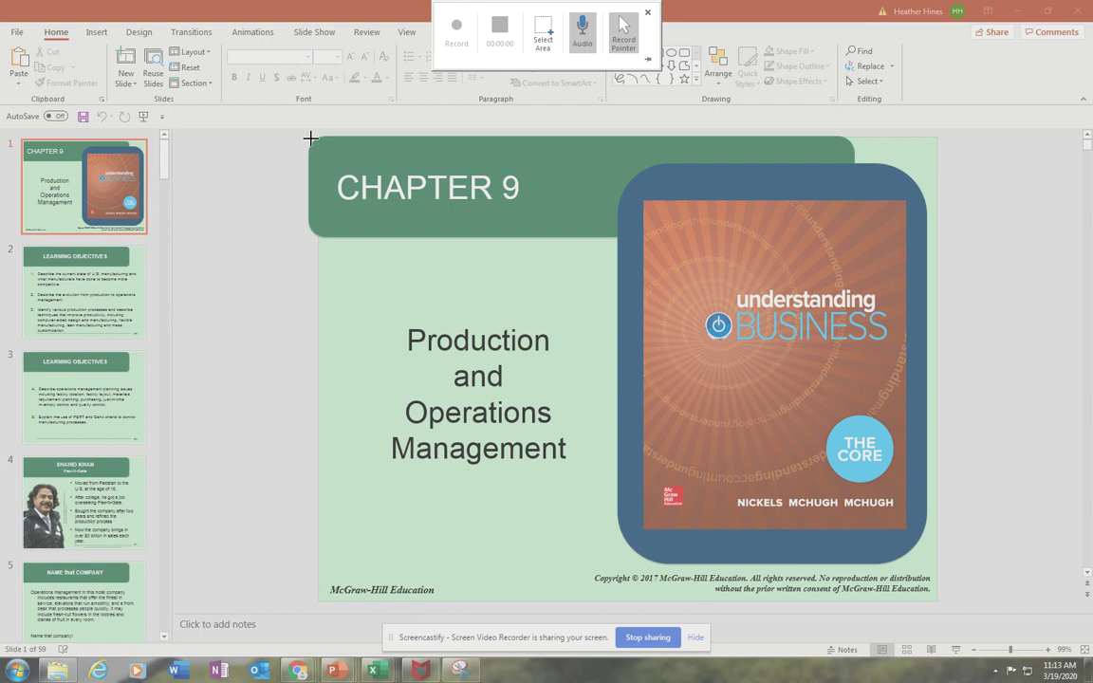
left_click_drag(311, 139, 937, 600)
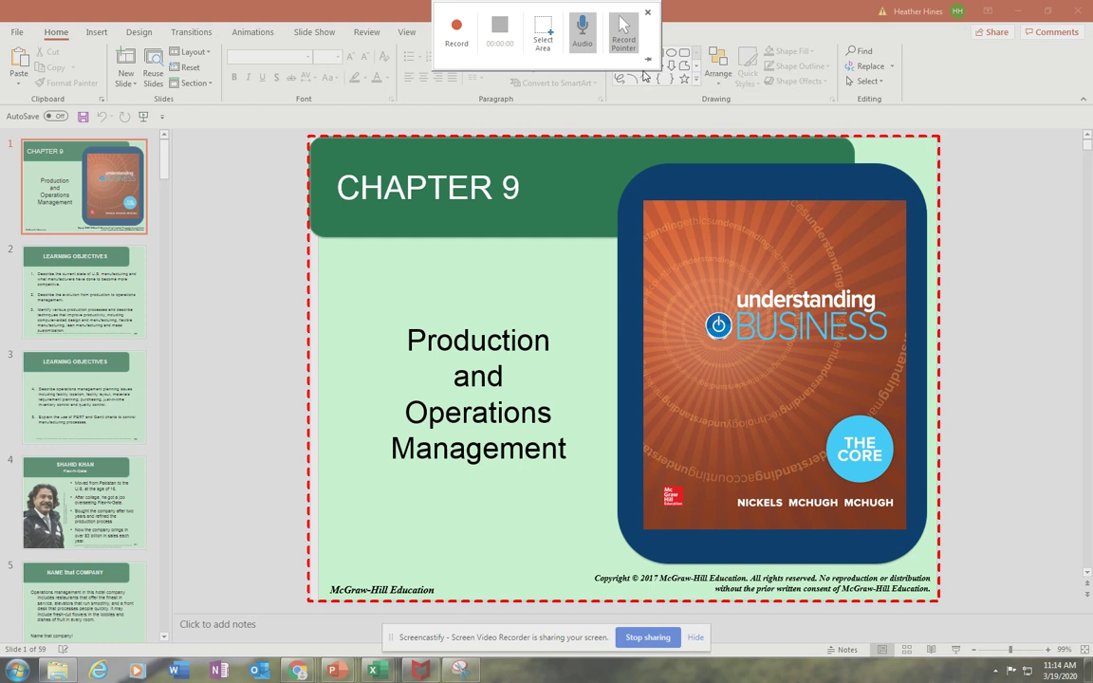
Step: Record while showing slides 2, 3 and 4, returning to 3, then pause and resume
left_click(455, 43)
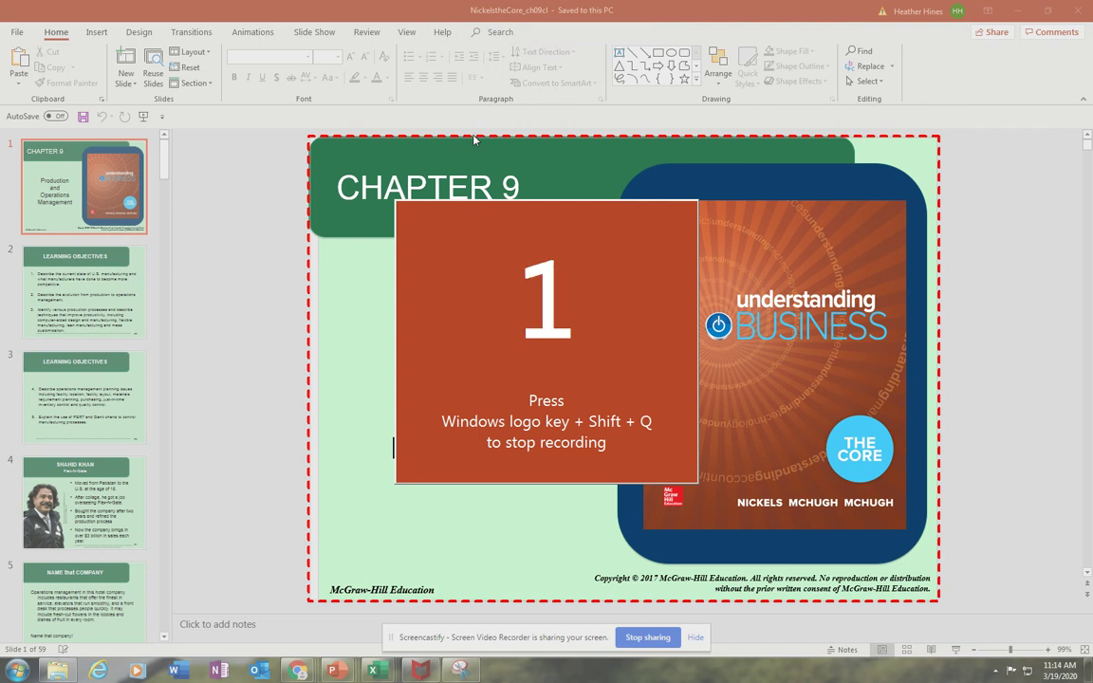
mouse_move(603, 8)
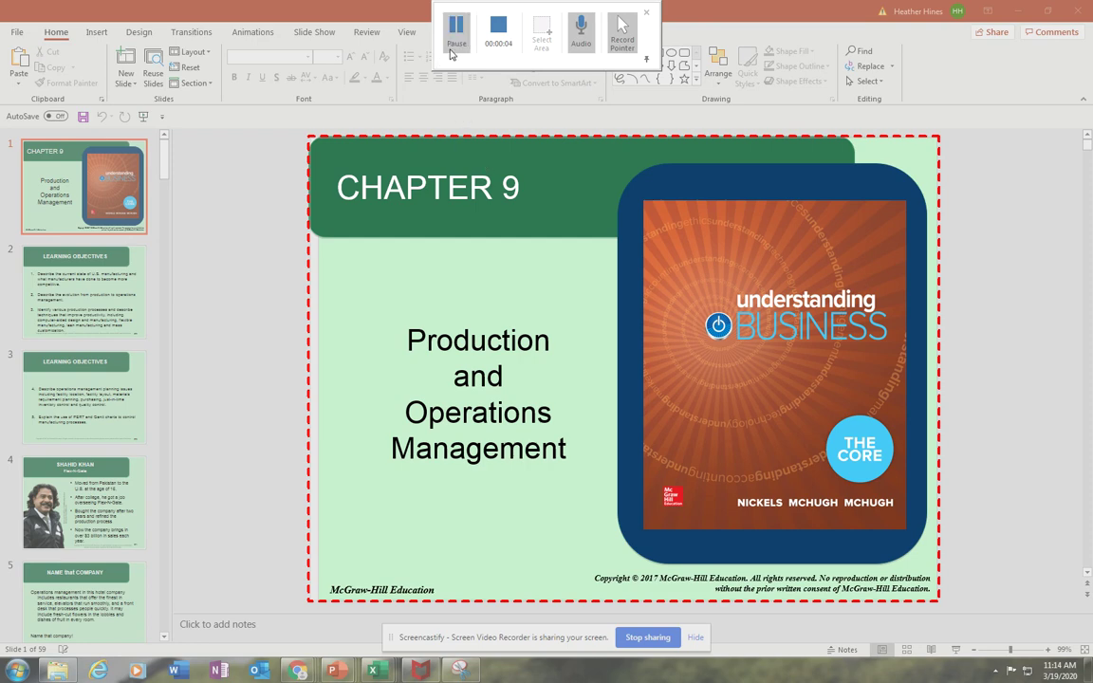
left_click(115, 270)
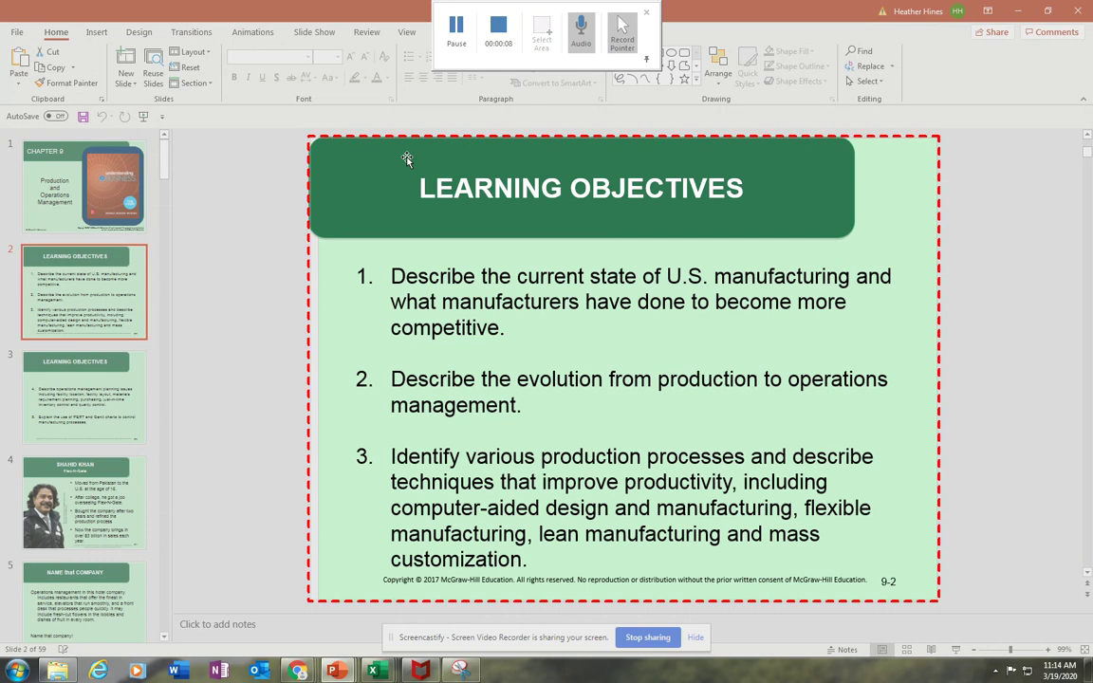
left_click(92, 370)
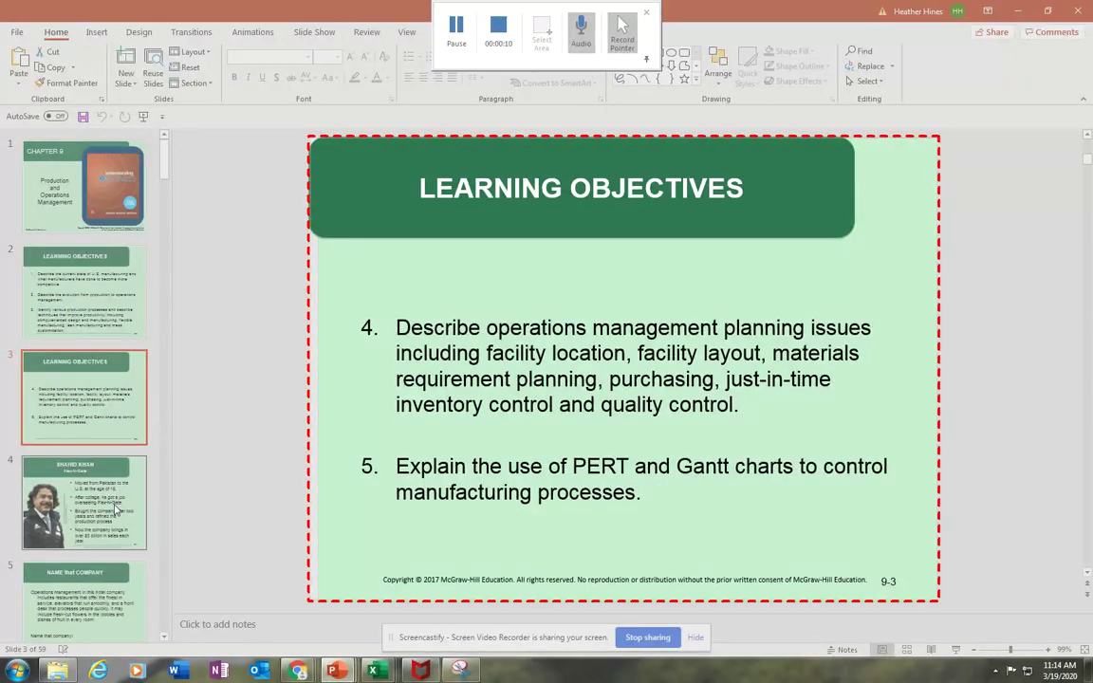
left_click(115, 511)
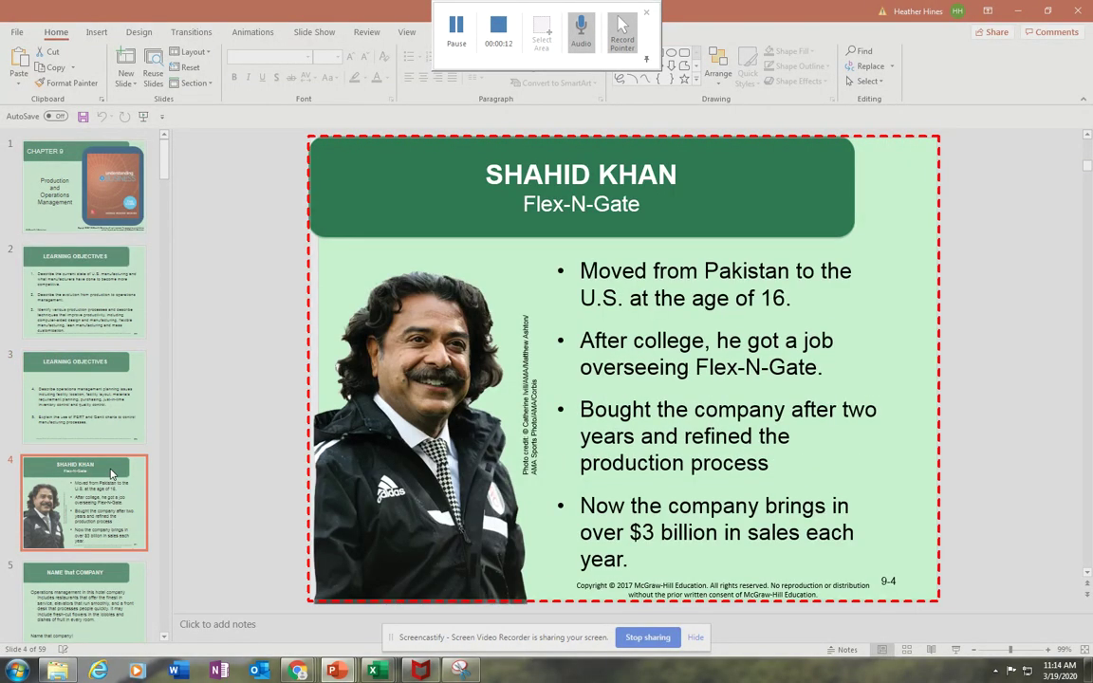
left_click(101, 408)
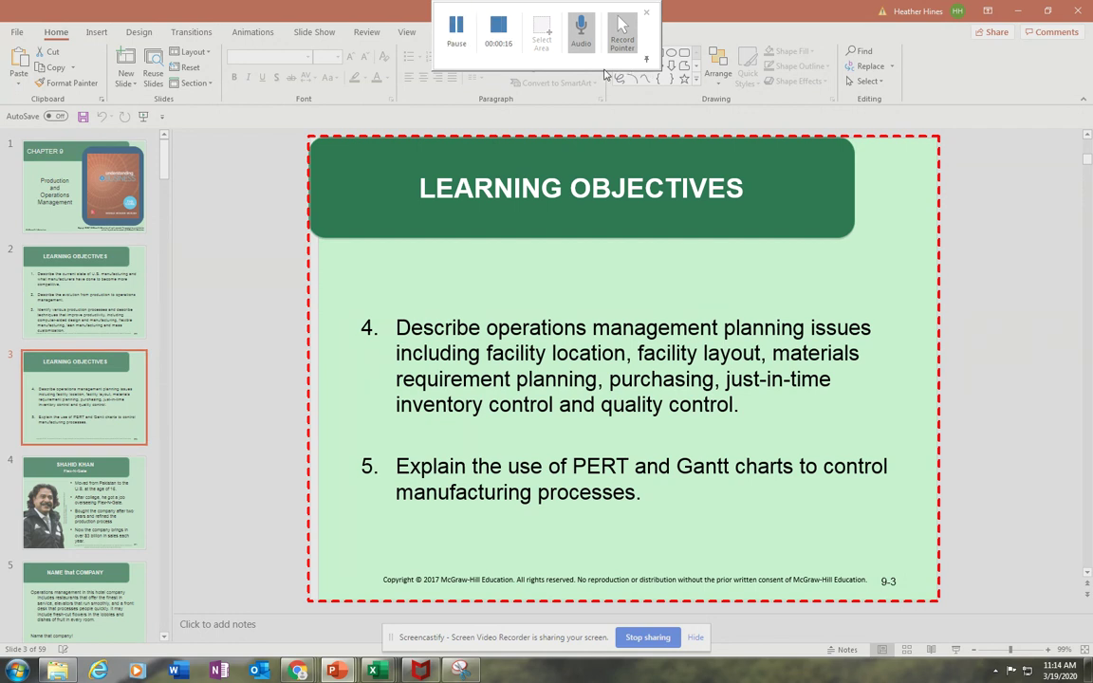
left_click(456, 36)
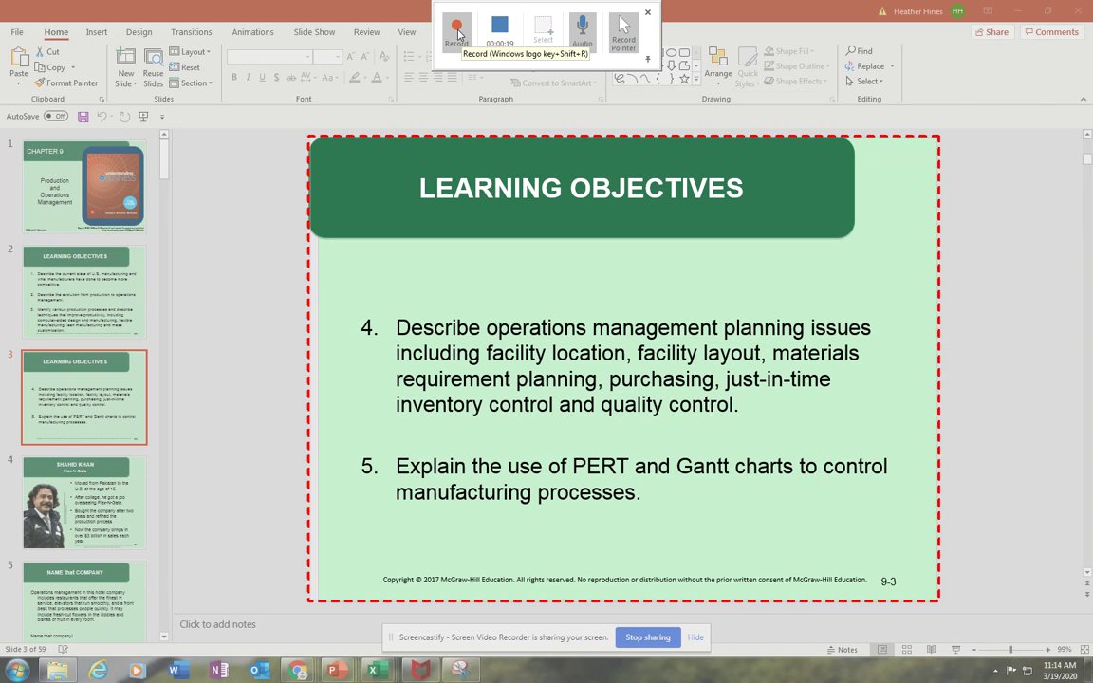
left_click(458, 34)
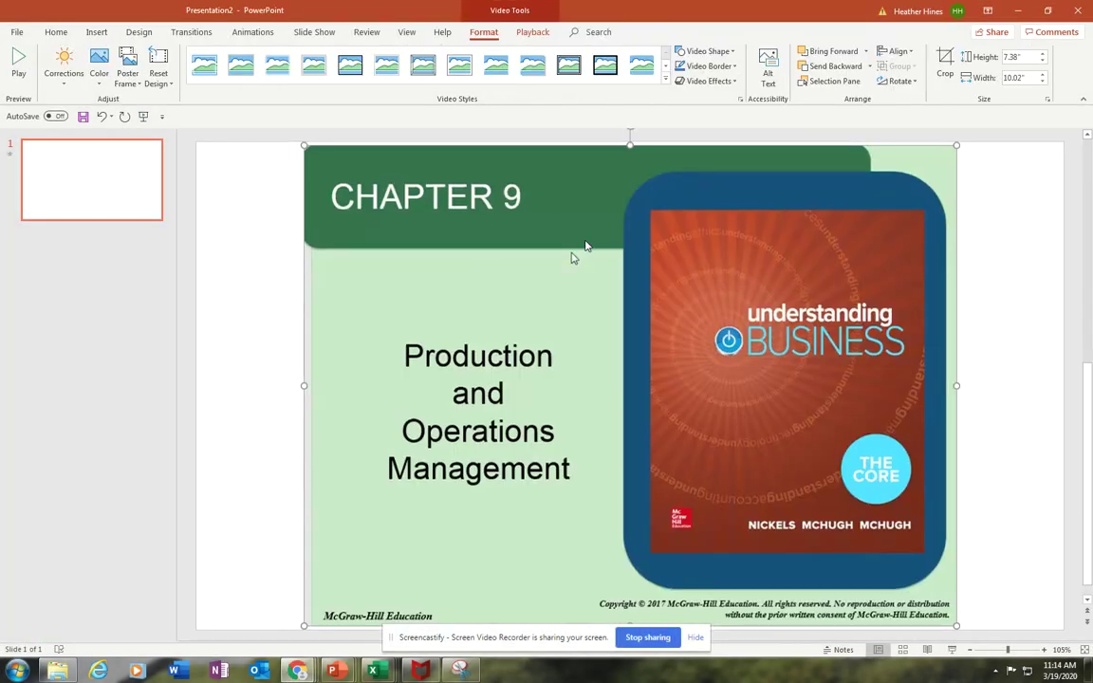
Step: Save the inserted video's media to the Desktop as 'Temp Video'
right_click(602, 255)
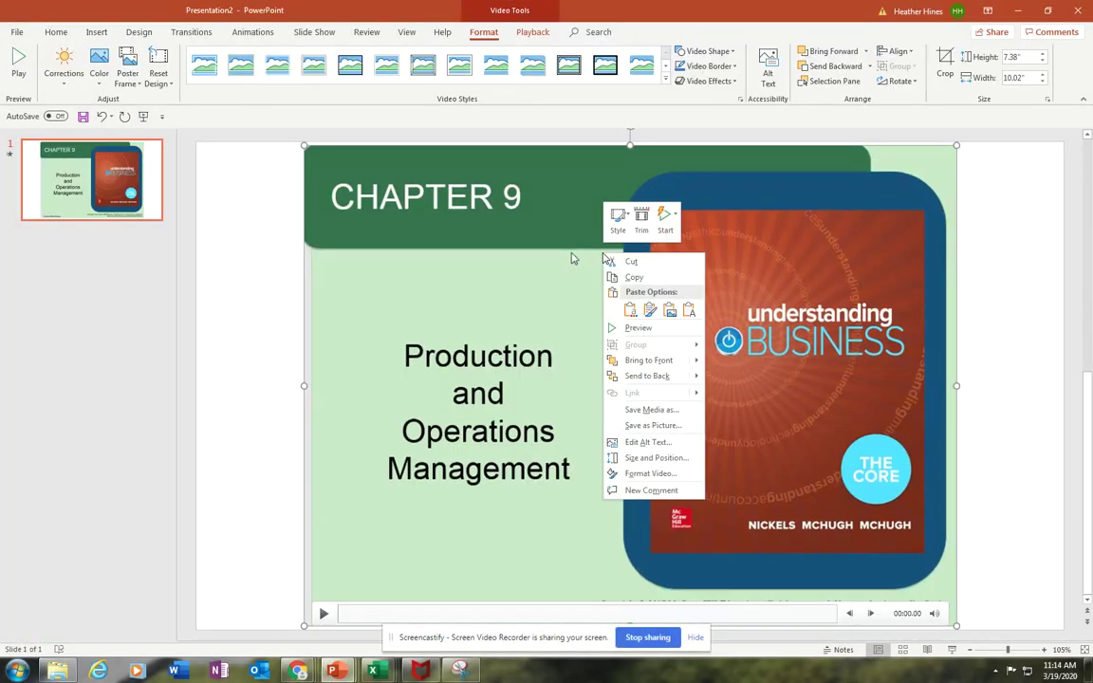
left_click(630, 412)
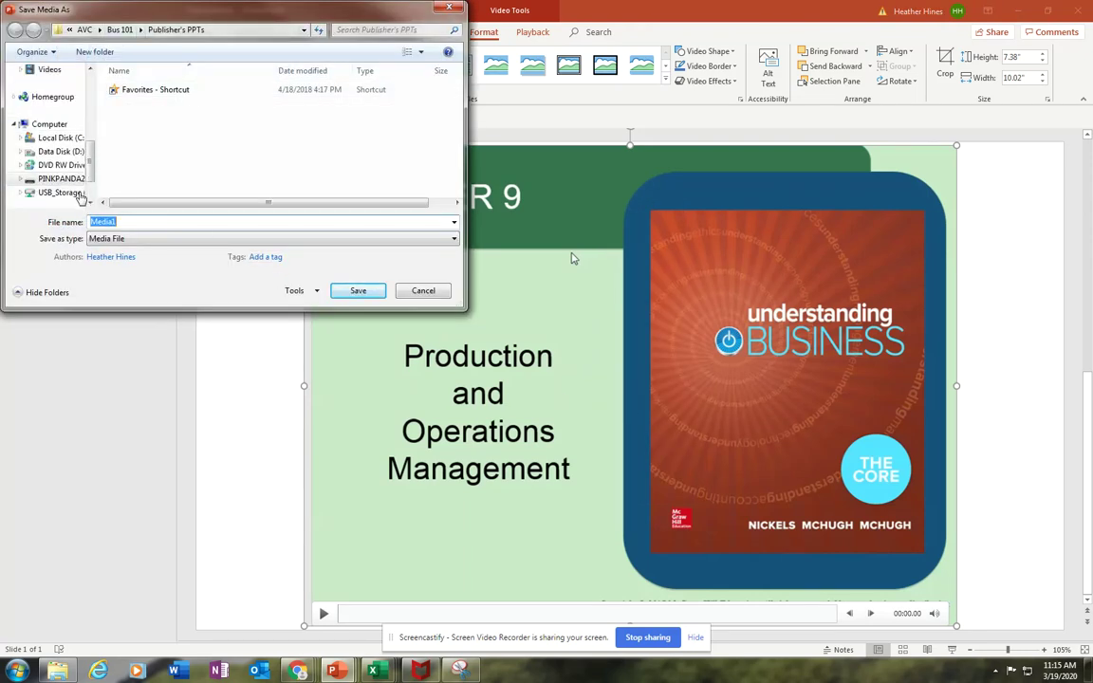
type("Temp Video")
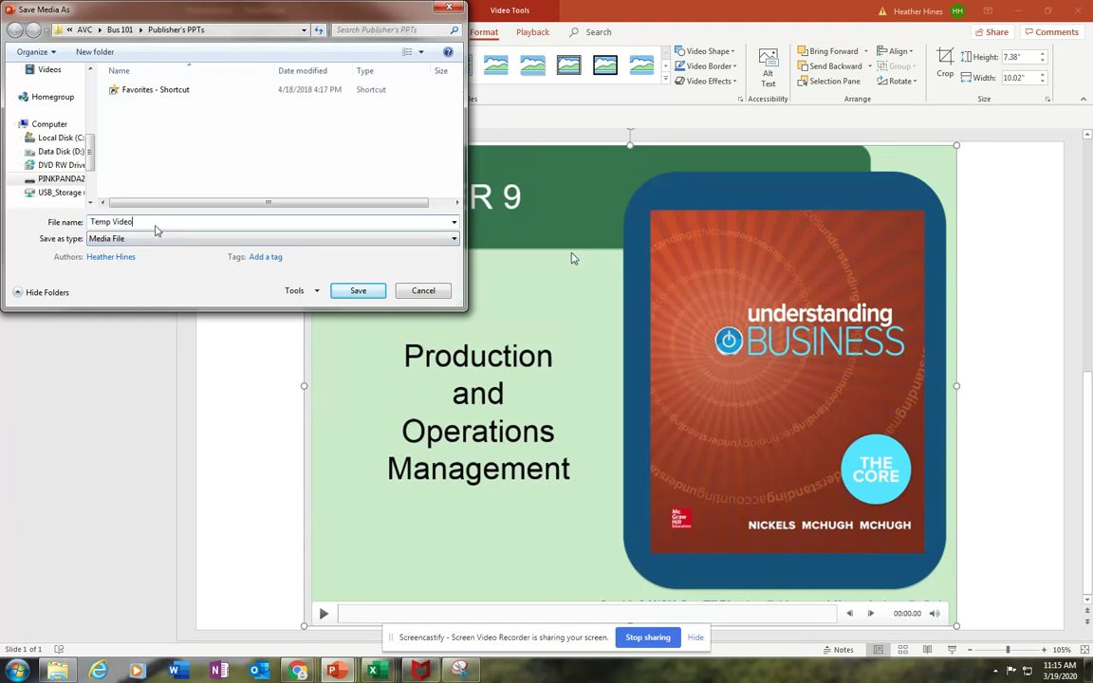
scroll(90, 142, "up", 5)
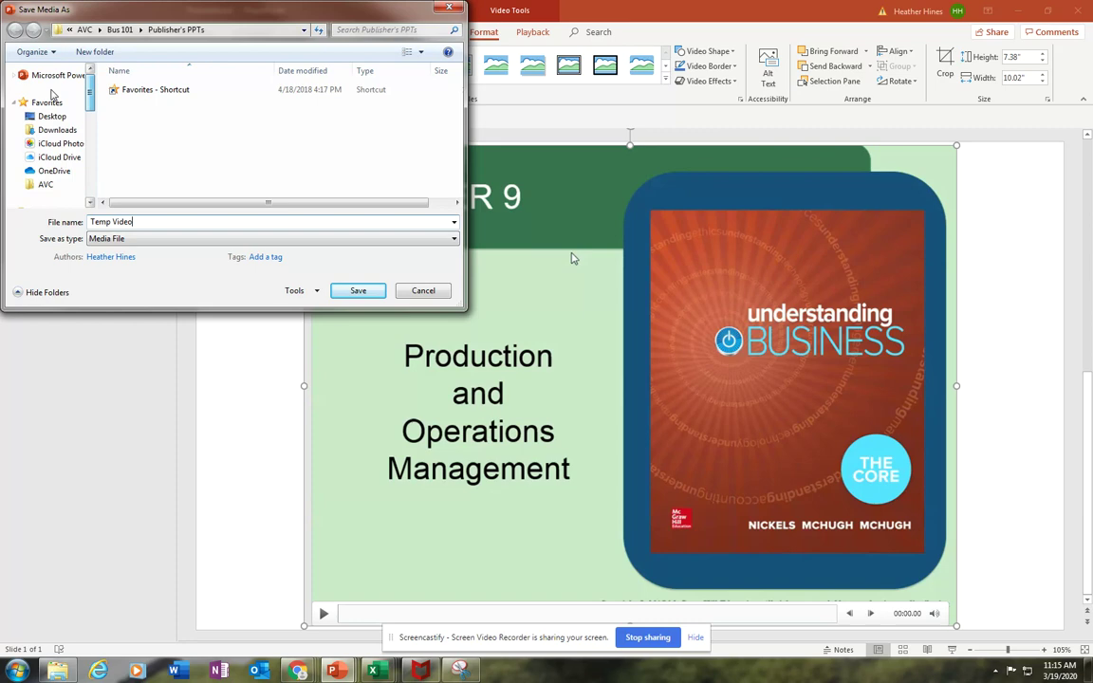
left_click(52, 116)
left_click(358, 291)
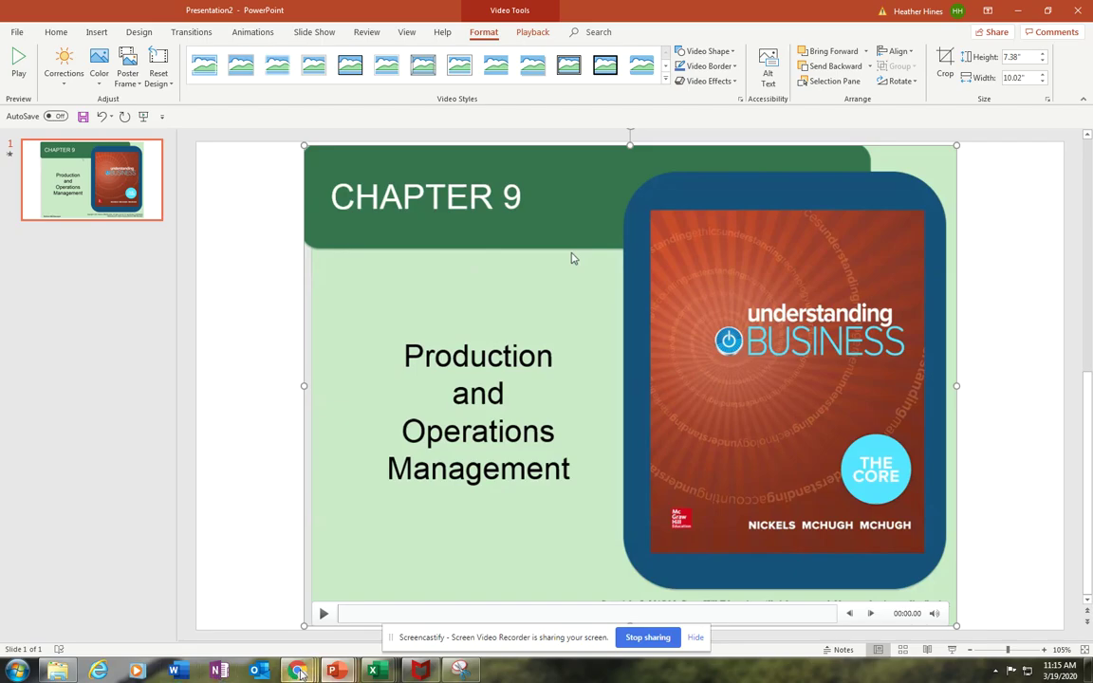
Step: Open YouTube in a new browser tab and start uploading a new video
mouse_move(297, 671)
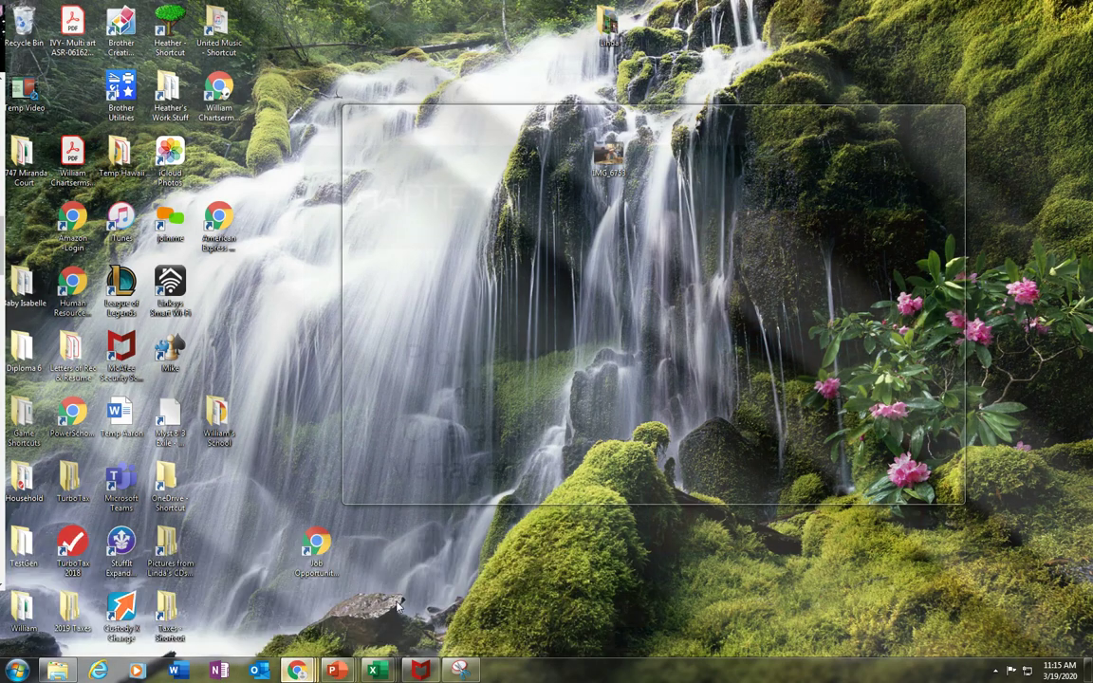
left_click(370, 596)
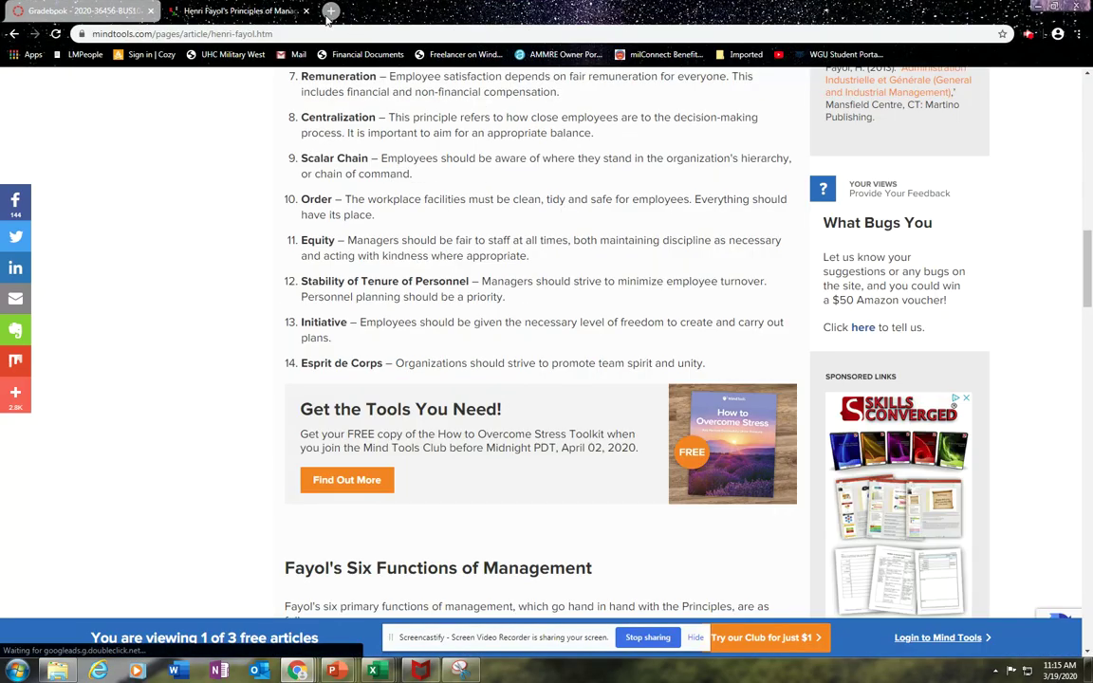
left_click(337, 12)
type("youtube.com")
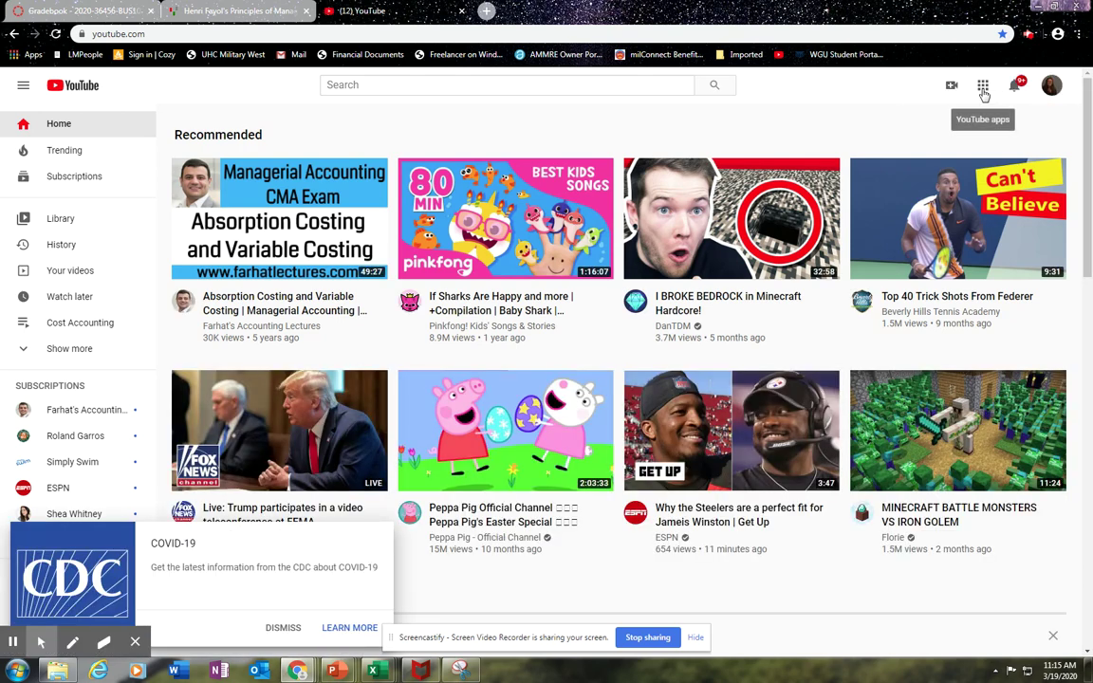
left_click(951, 85)
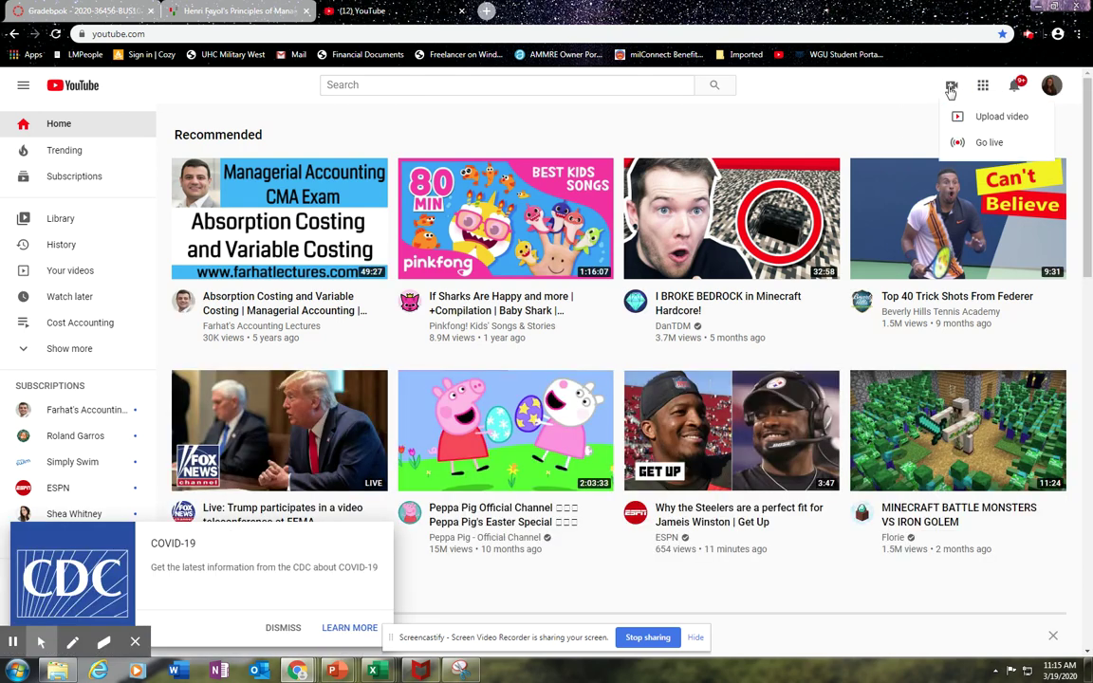
left_click(988, 118)
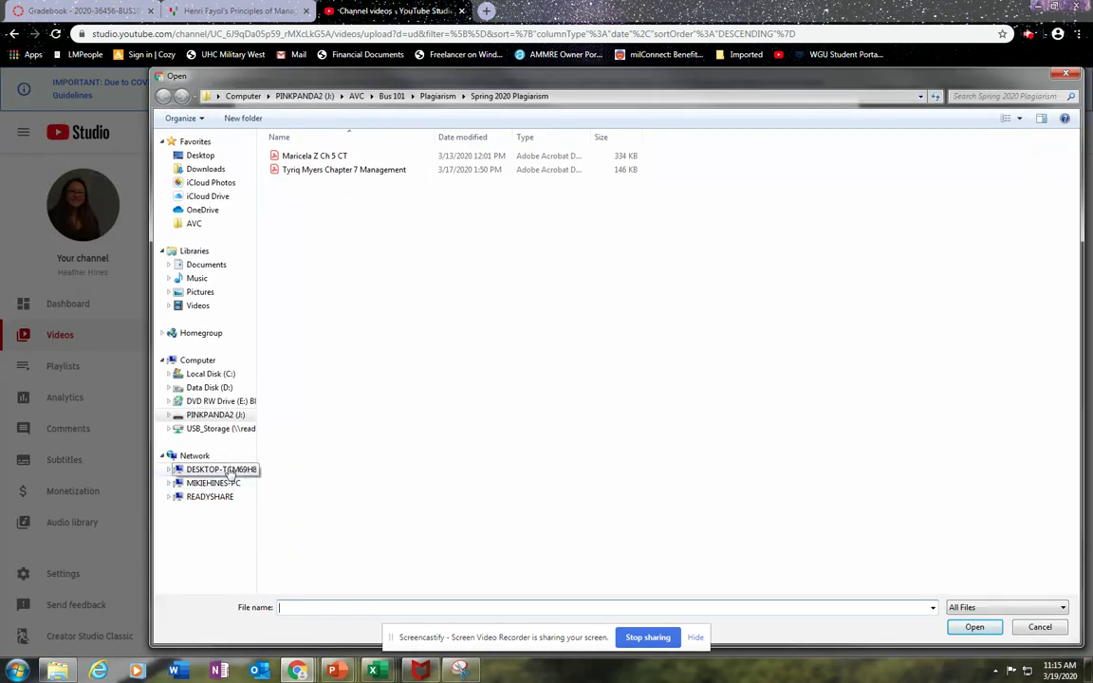
Step: Upload Temp Video from the Desktop, keeping 'Temp Video' as its title
left_click(201, 156)
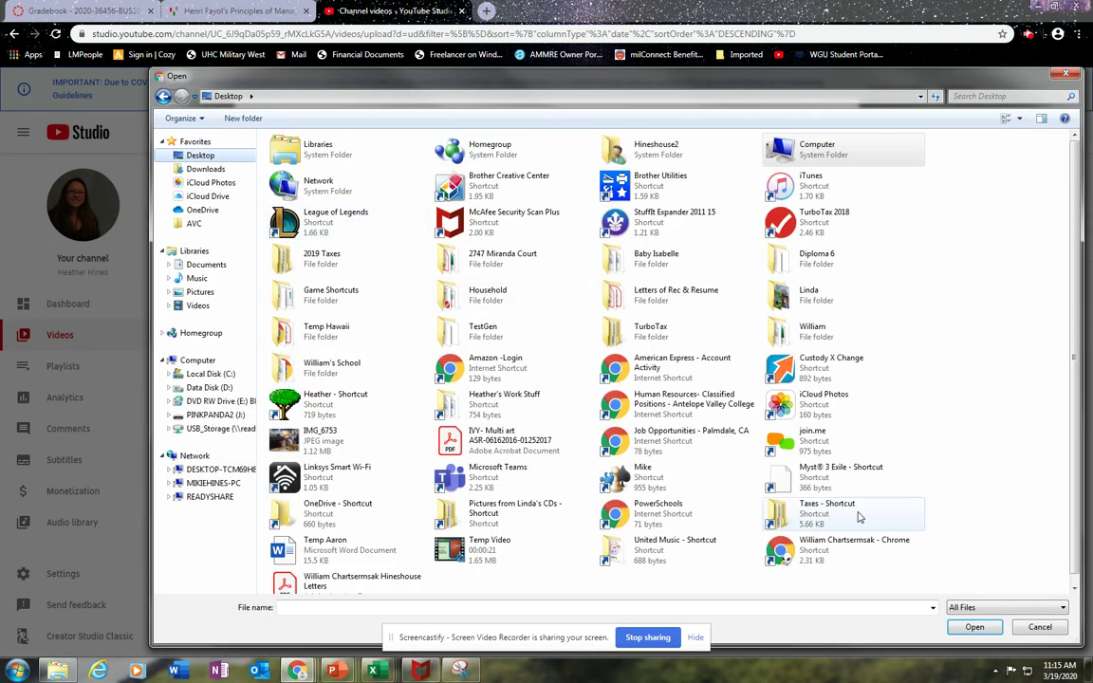
double_click(470, 548)
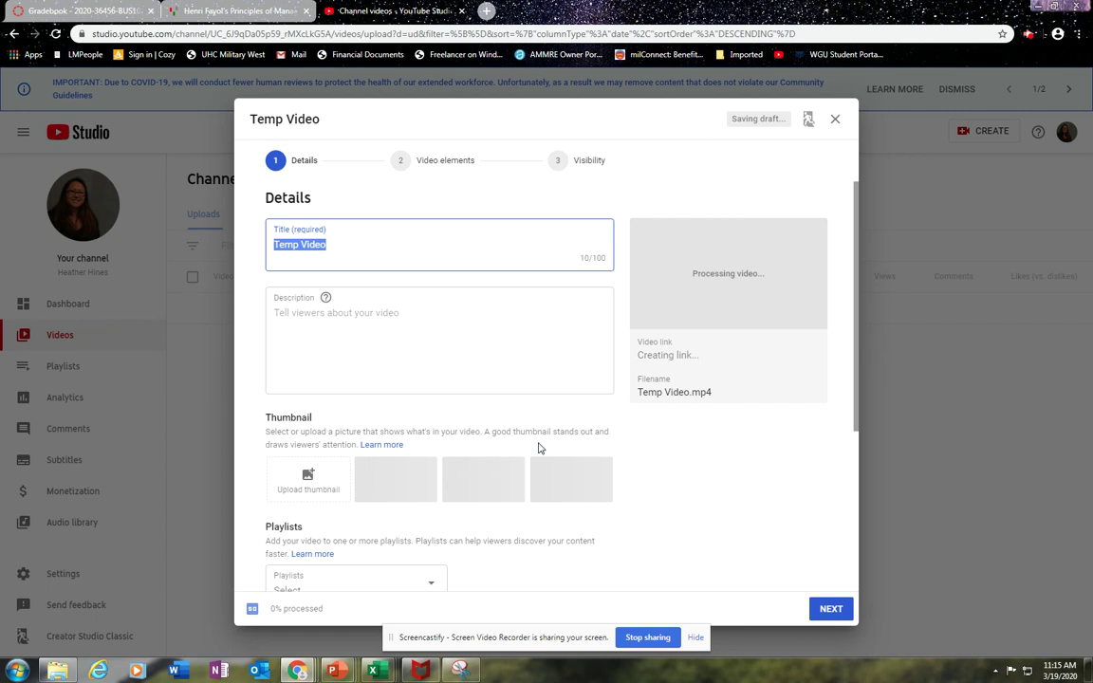
left_click(356, 244)
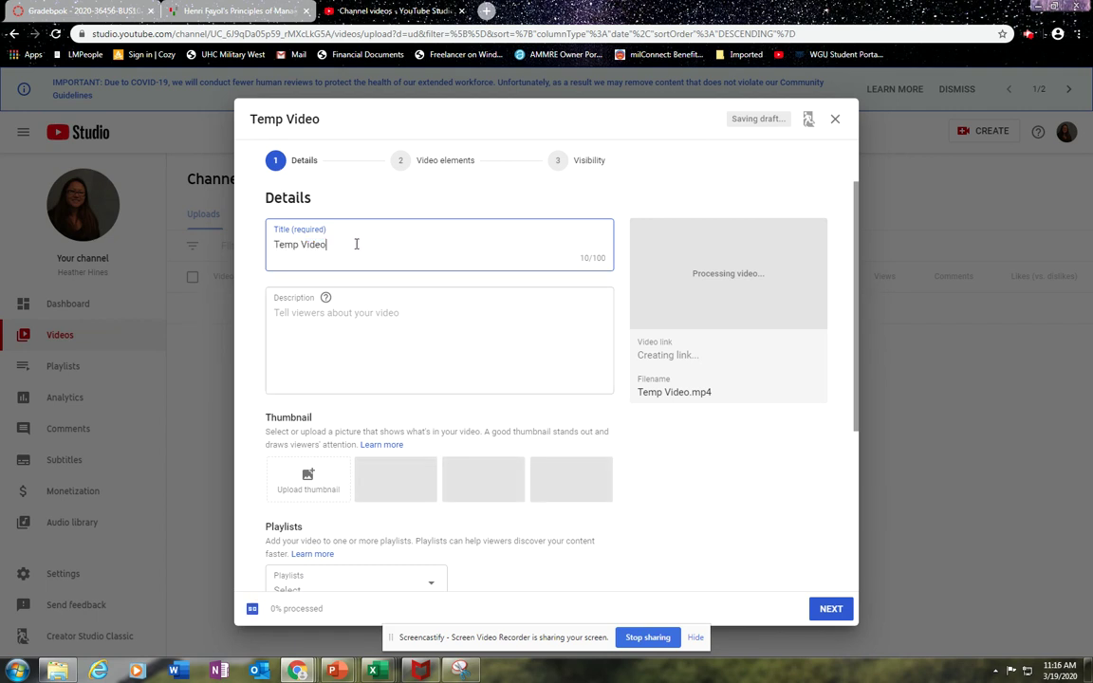
left_click(741, 499)
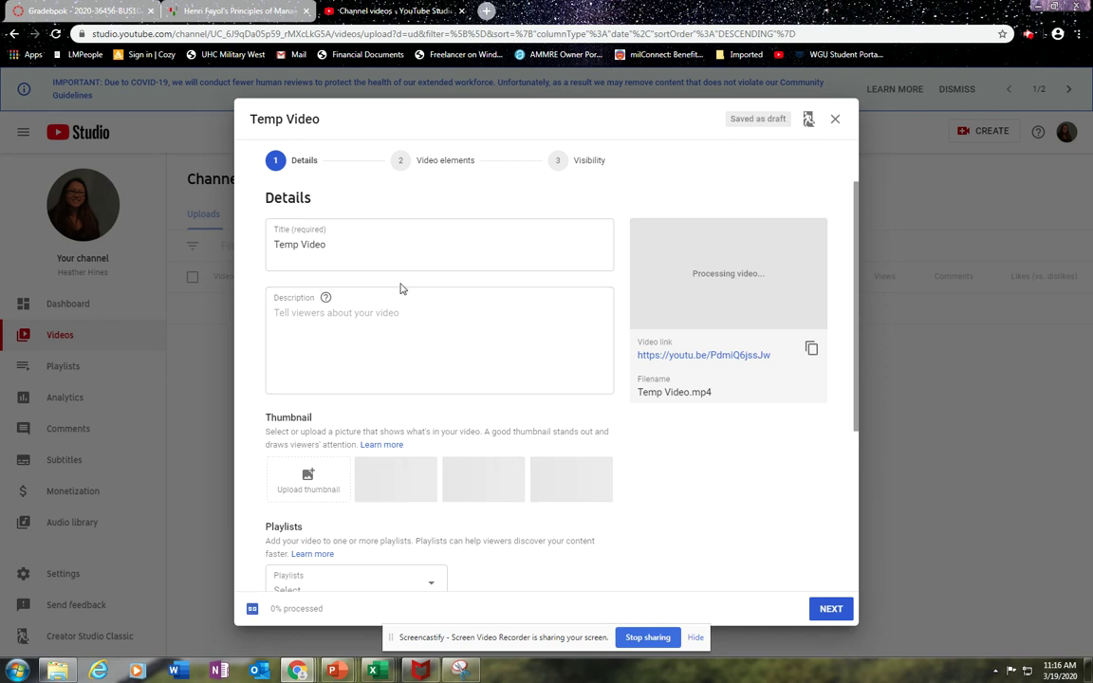
Step: Mark the video as not made for kids and leave the playlist unset
scroll(413, 286, "down", 1)
scroll(413, 282, "down", 3)
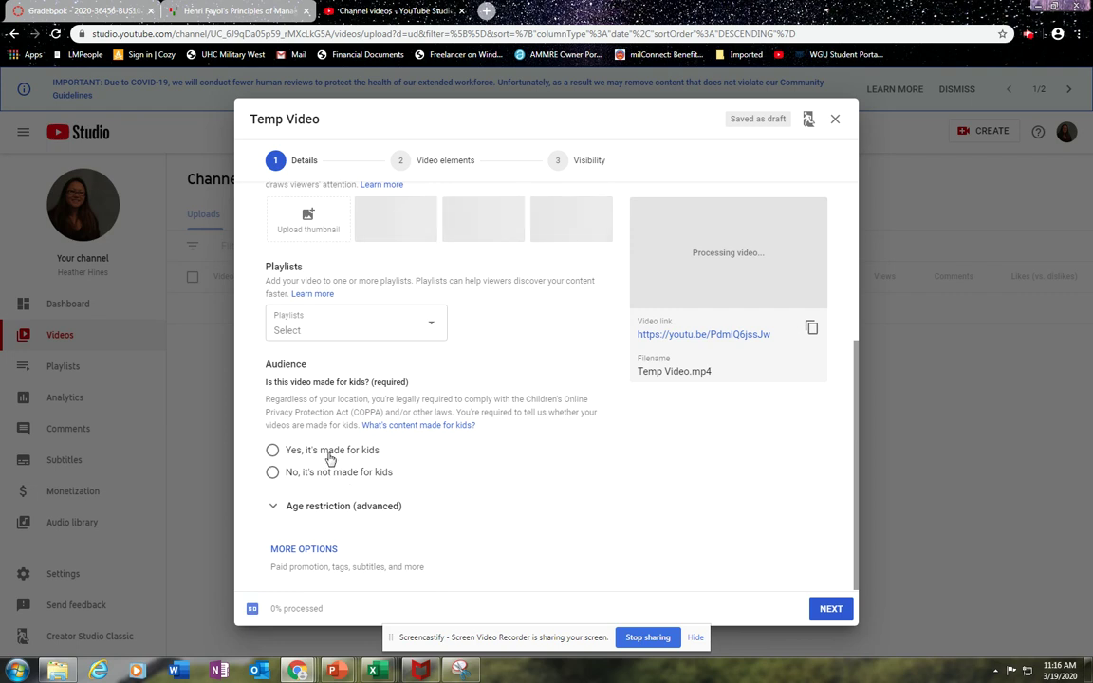
left_click(285, 471)
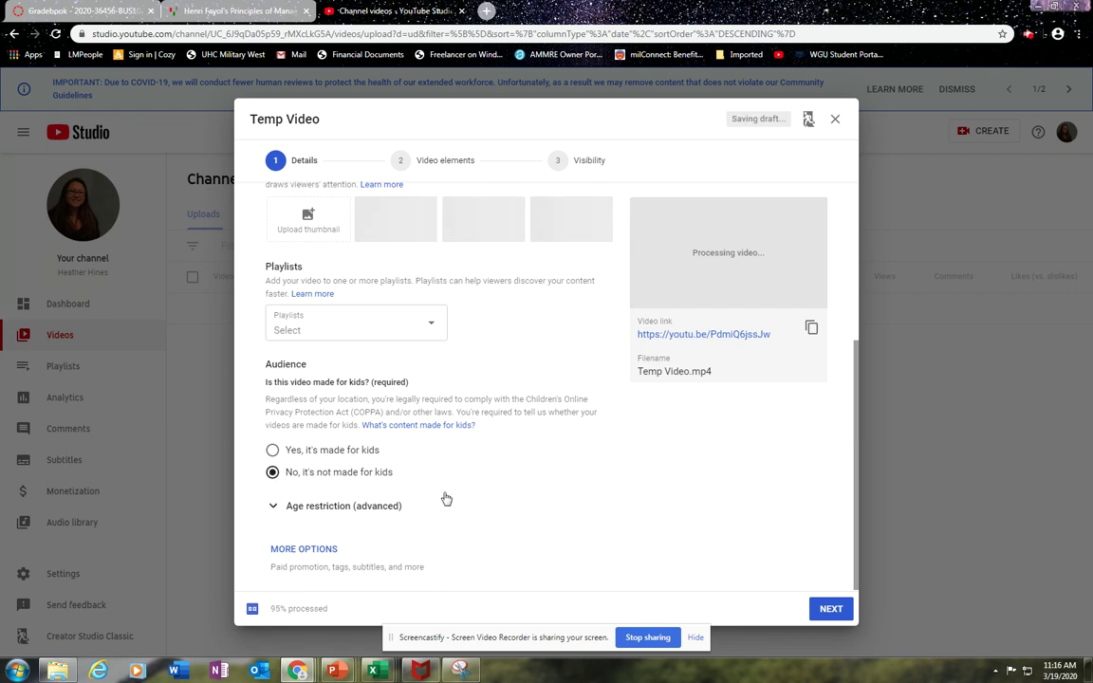
left_click(433, 322)
left_click(533, 333)
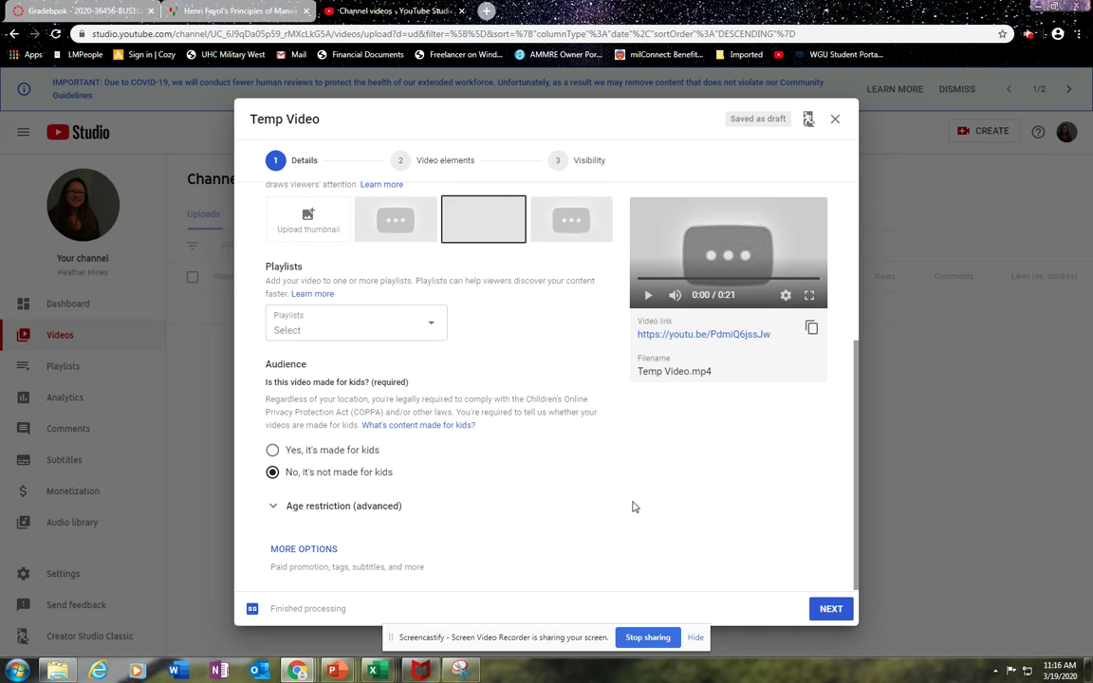
Step: Use the second generated frame, the Production and Operations Management slide, as thumbnail
scroll(628, 505, "up", 2)
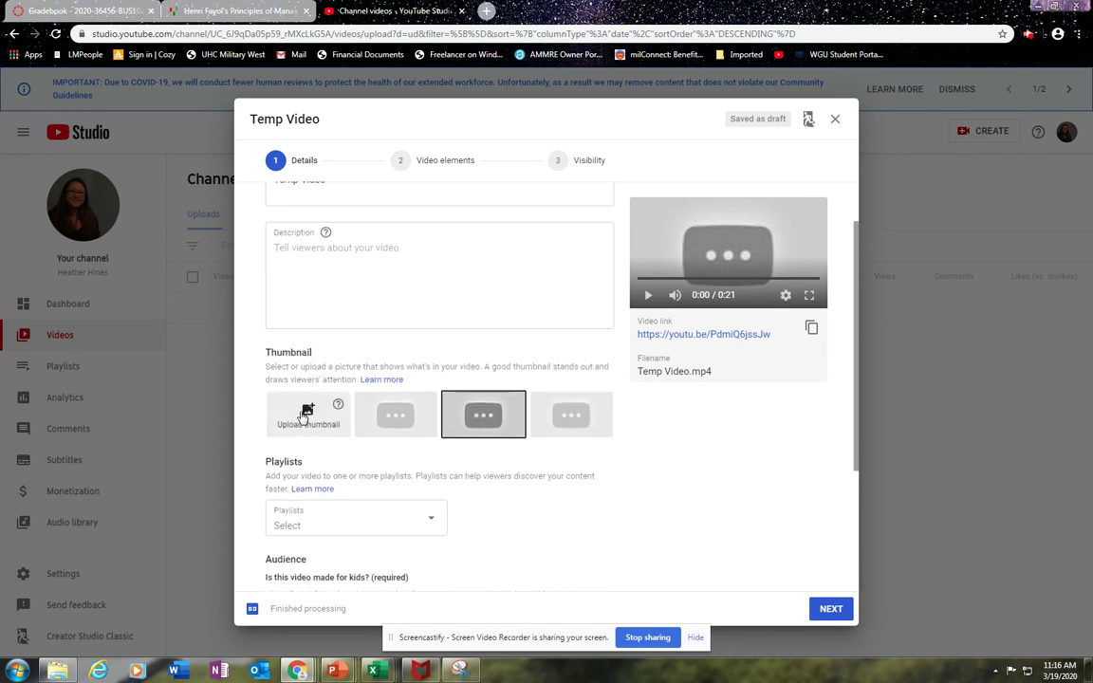
scroll(664, 475, "up", 2)
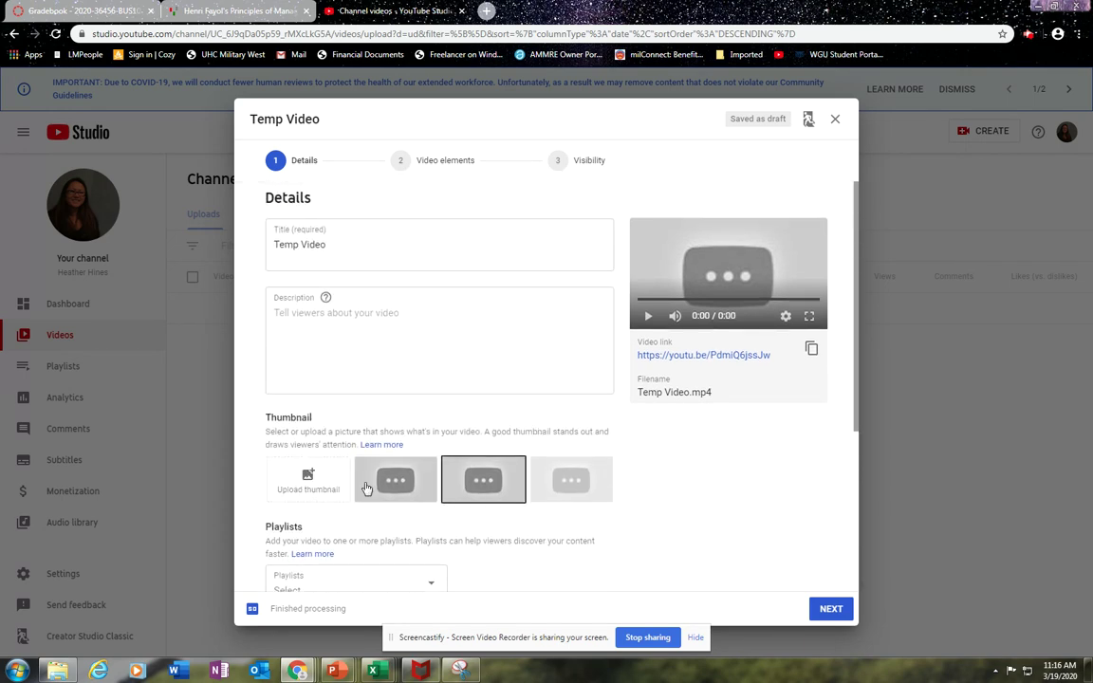
left_click(394, 481)
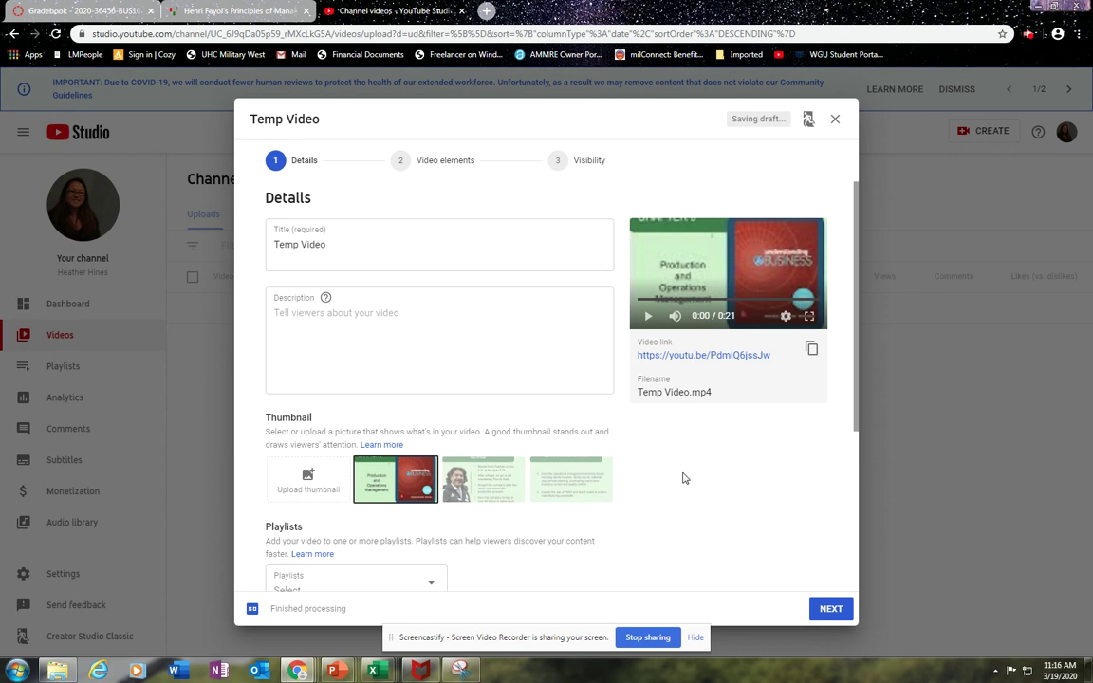
scroll(679, 478, "down", 3)
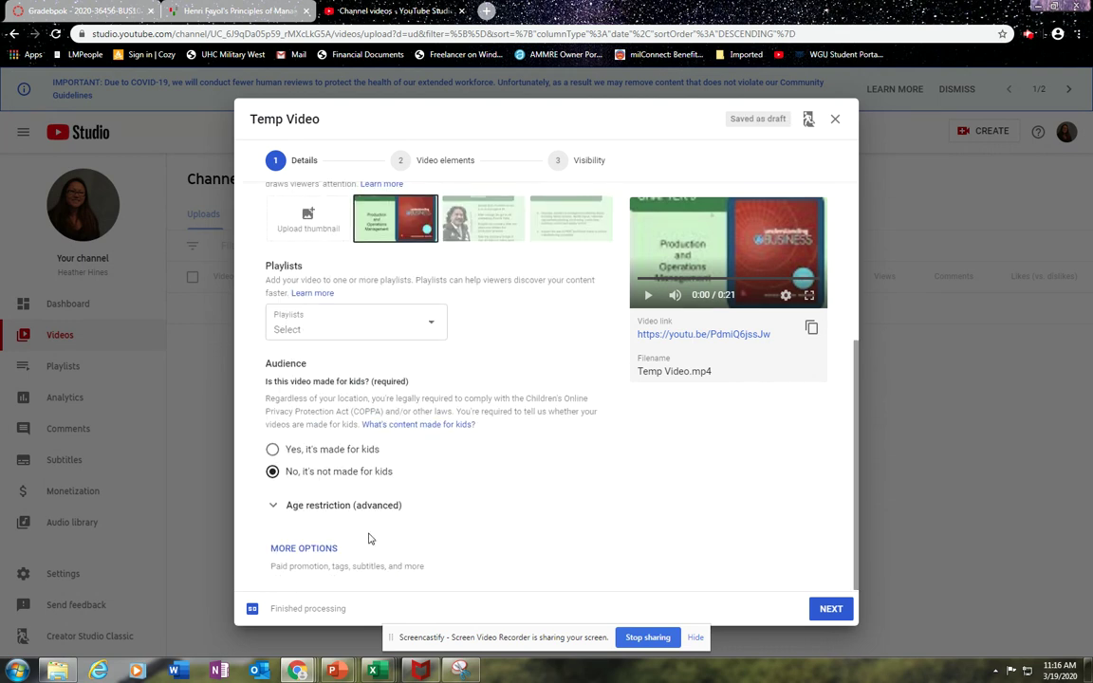
Step: Look over the Video elements and Visibility steps, then return to Details
left_click(434, 162)
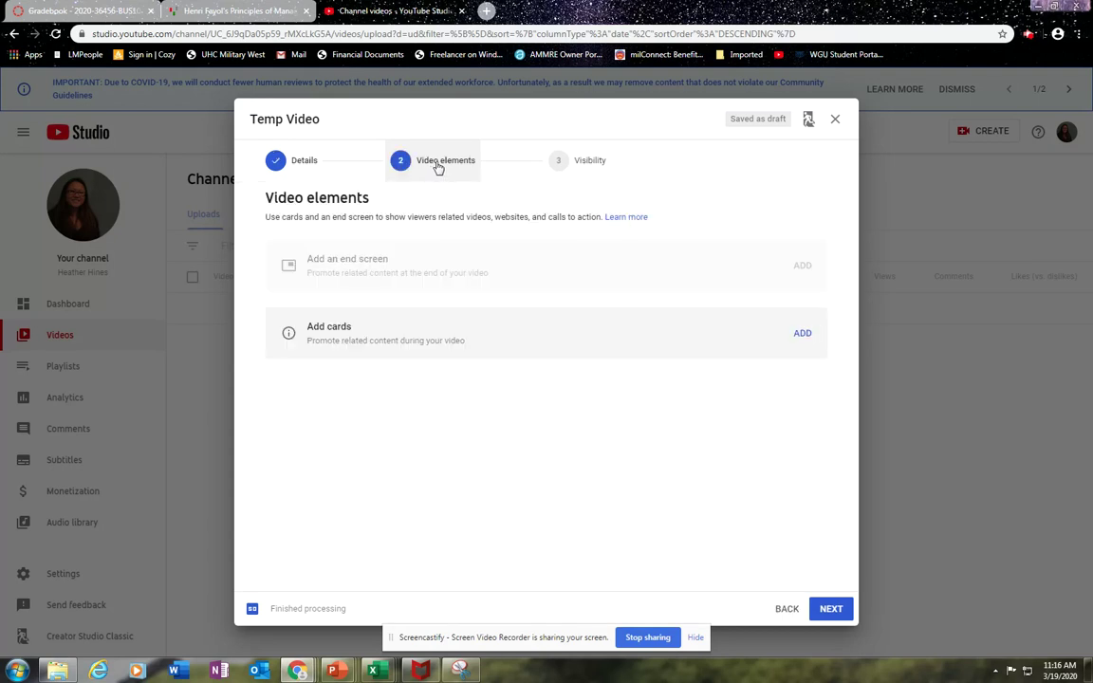
left_click(590, 162)
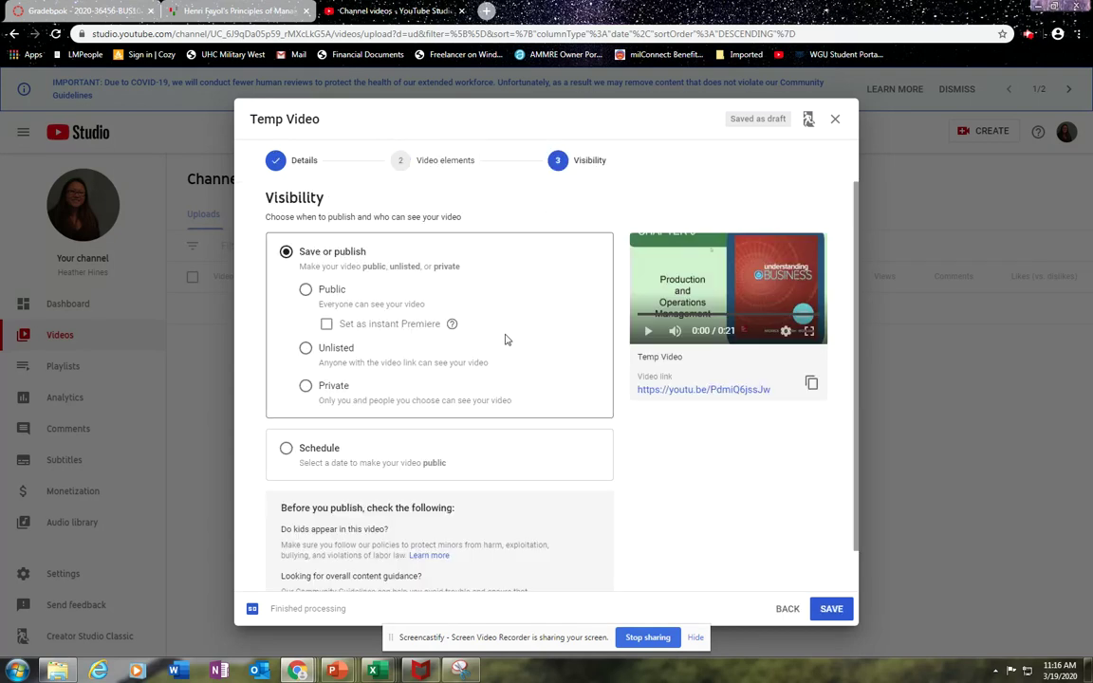
scroll(522, 427, "down", 1)
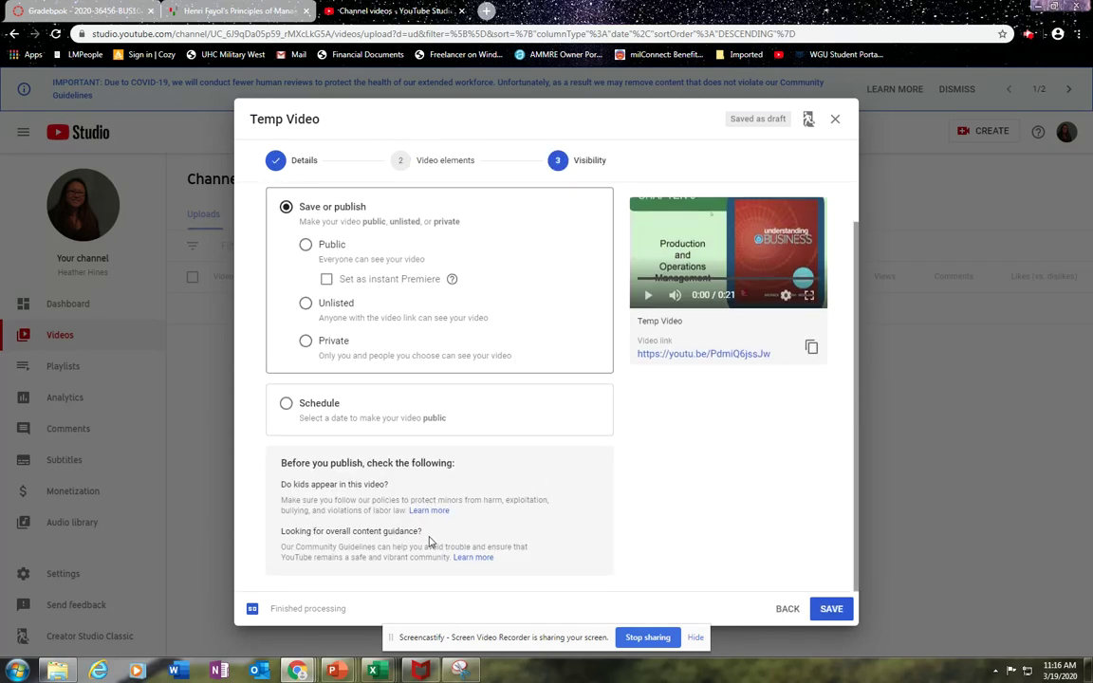
left_click(451, 176)
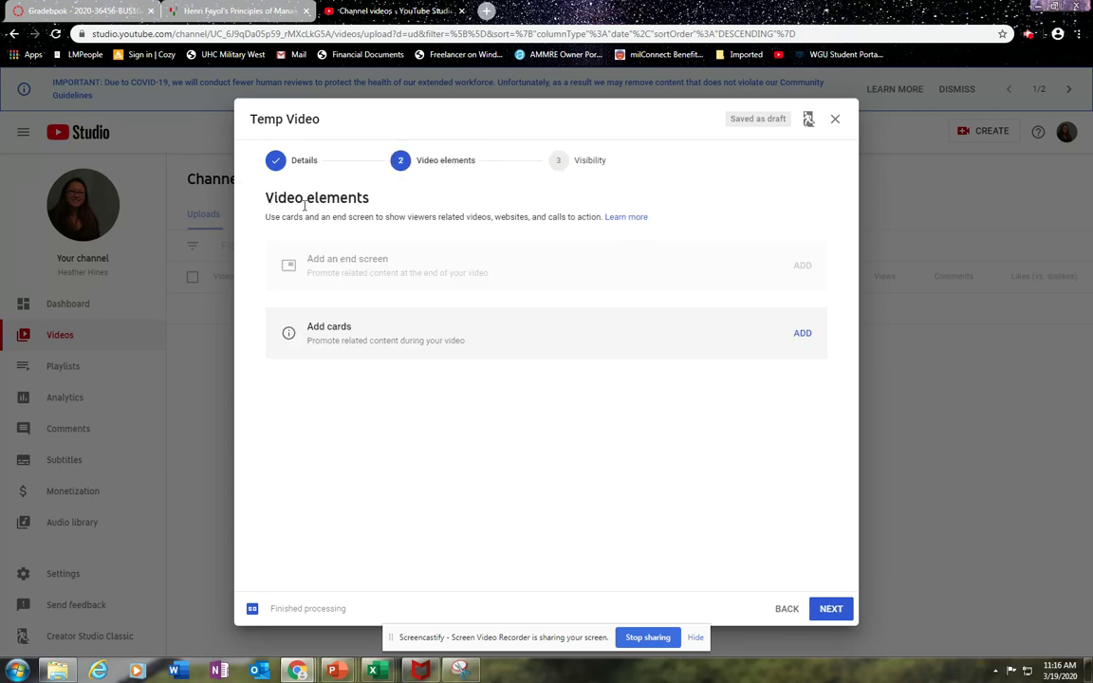
left_click(304, 160)
Step: Expand the extra details options, keeping video language English (United States)
scroll(664, 515, "down", 2)
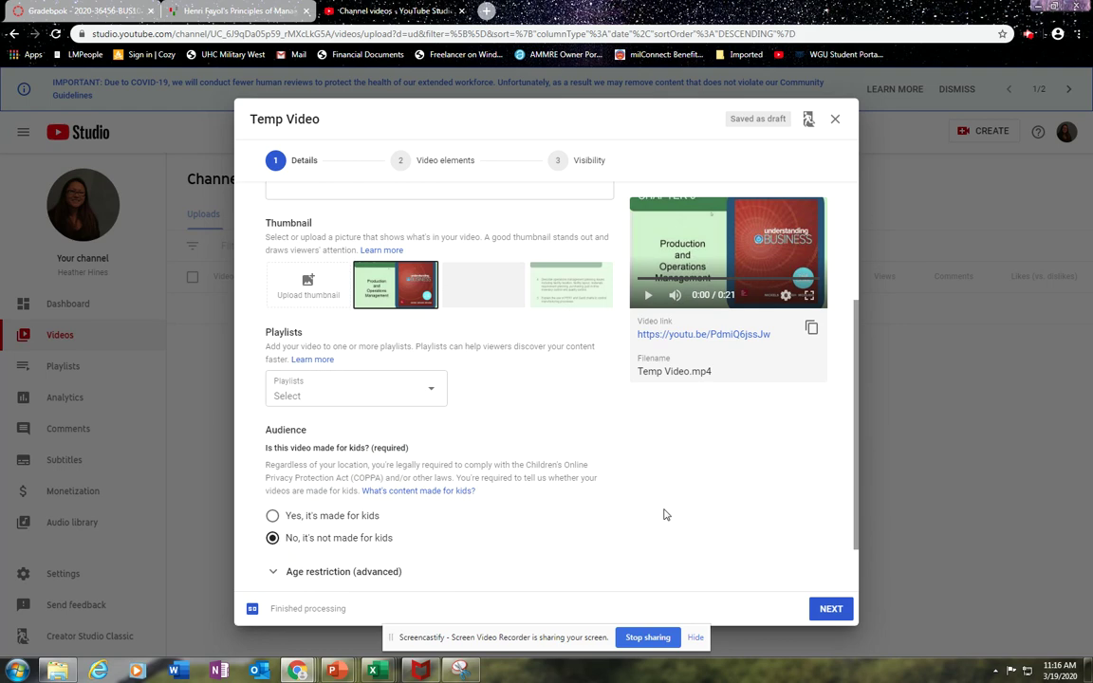
scroll(645, 514, "down", 1)
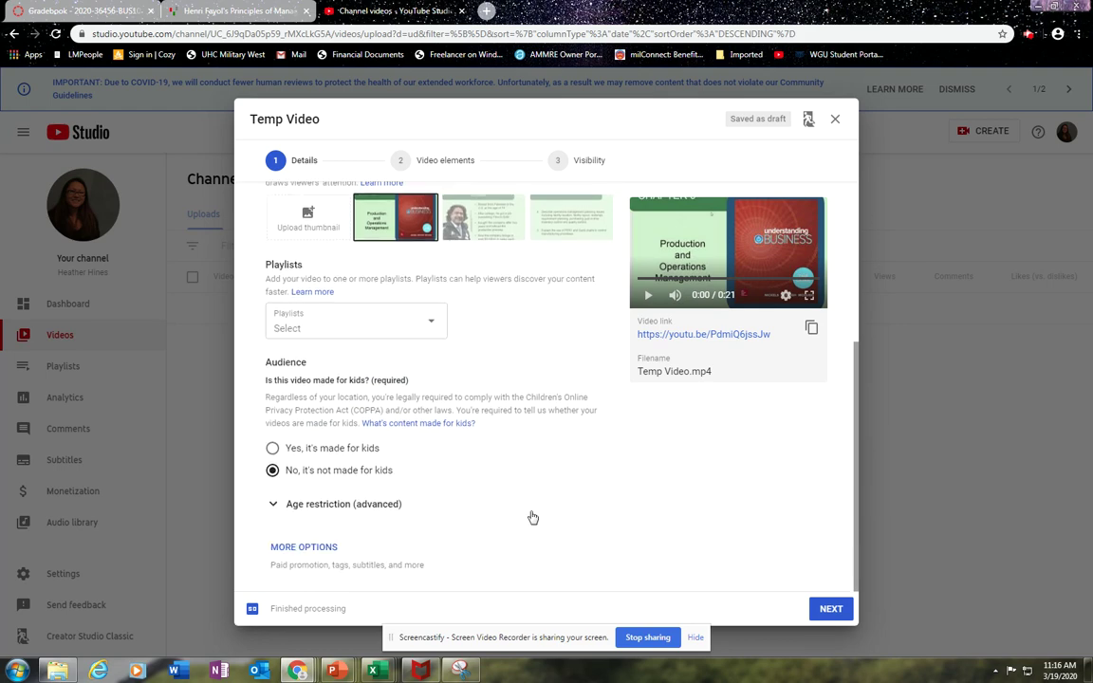
left_click(297, 549)
scroll(503, 479, "down", 2)
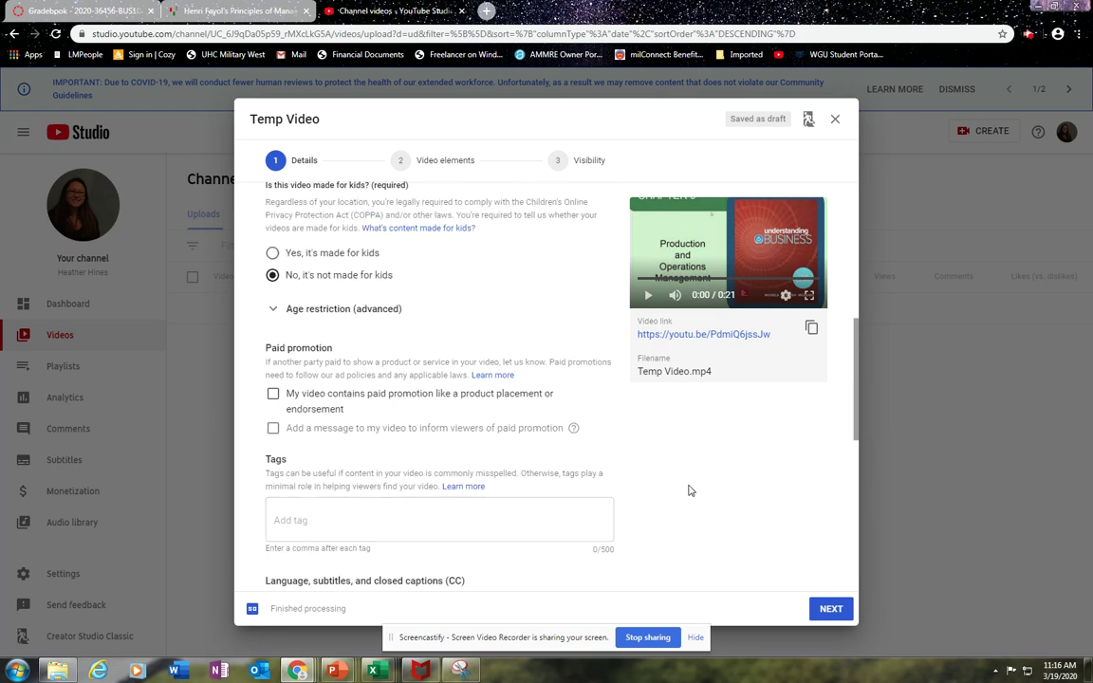
scroll(683, 489, "down", 2)
left_click(401, 441)
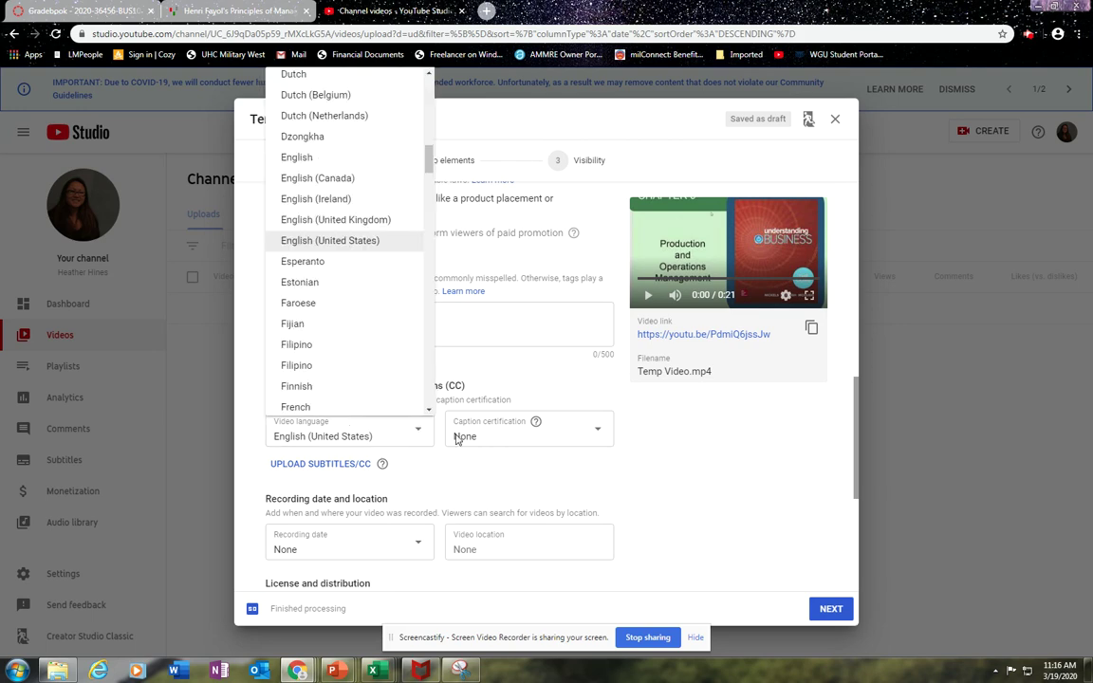
left_click(698, 482)
scroll(698, 484, "down", 1)
scroll(695, 482, "down", 3)
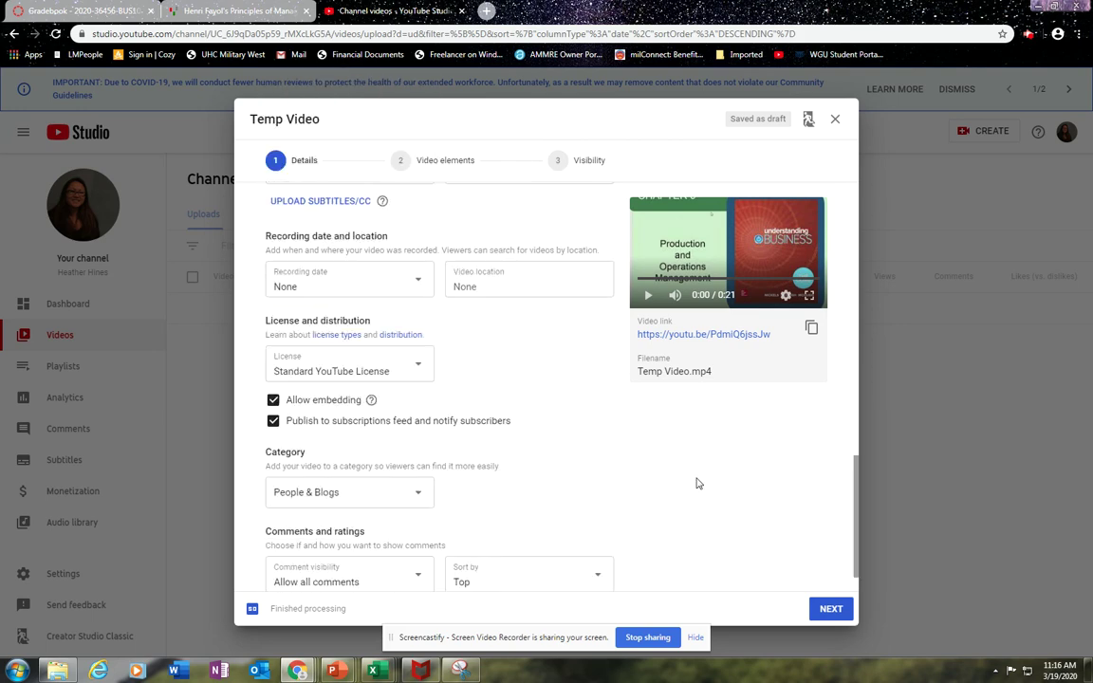
scroll(694, 483, "up", 6)
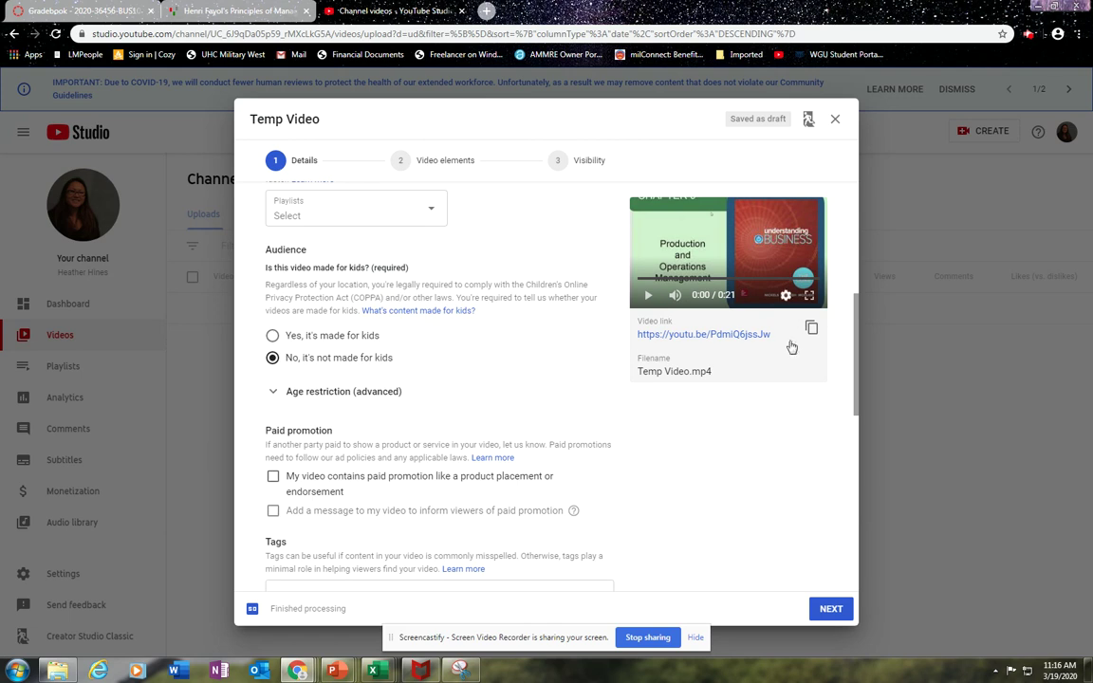